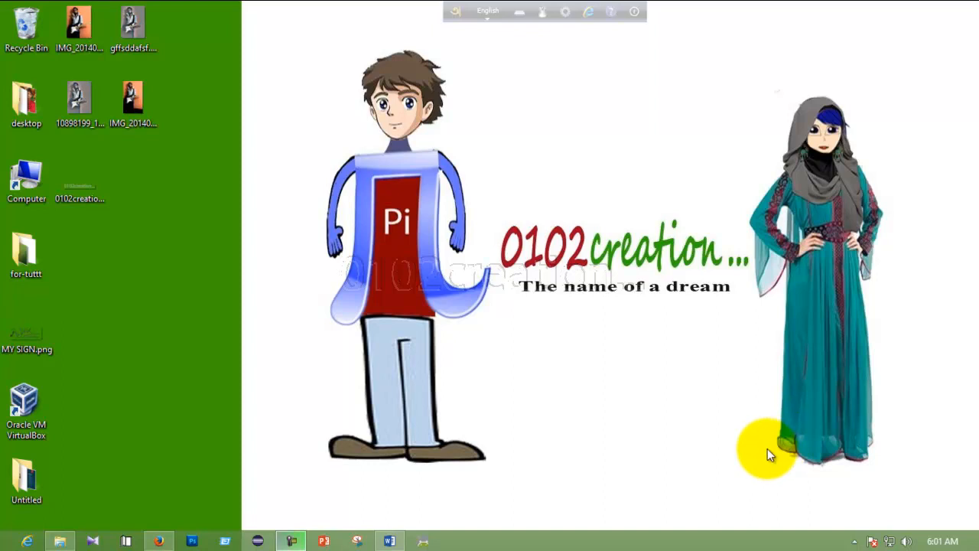
# Refresh the desktop, then open the Study and Documentary (E:) drive from Computer.
pyautogui.rightClick(220, 281)
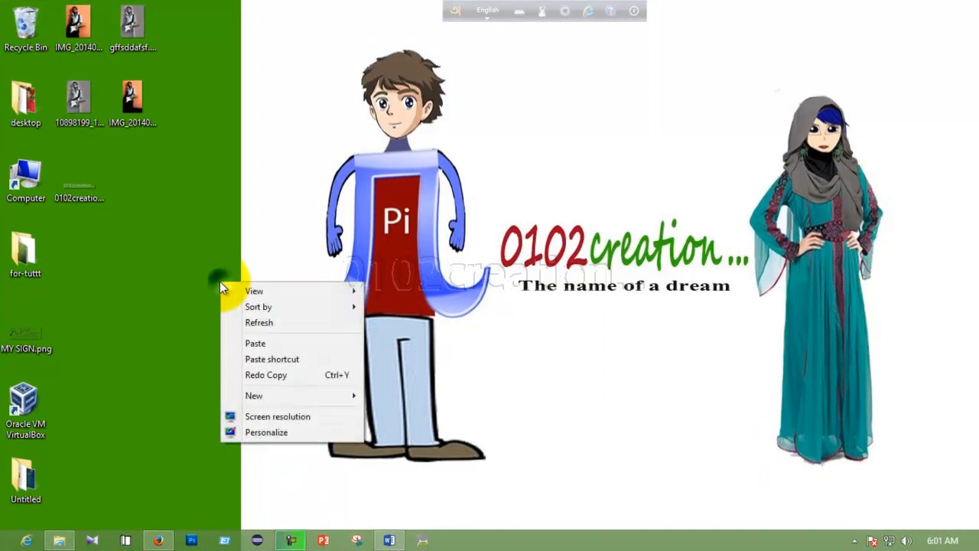
pyautogui.click(257, 324)
pyautogui.rightClick(17, 181)
pyautogui.click(30, 183)
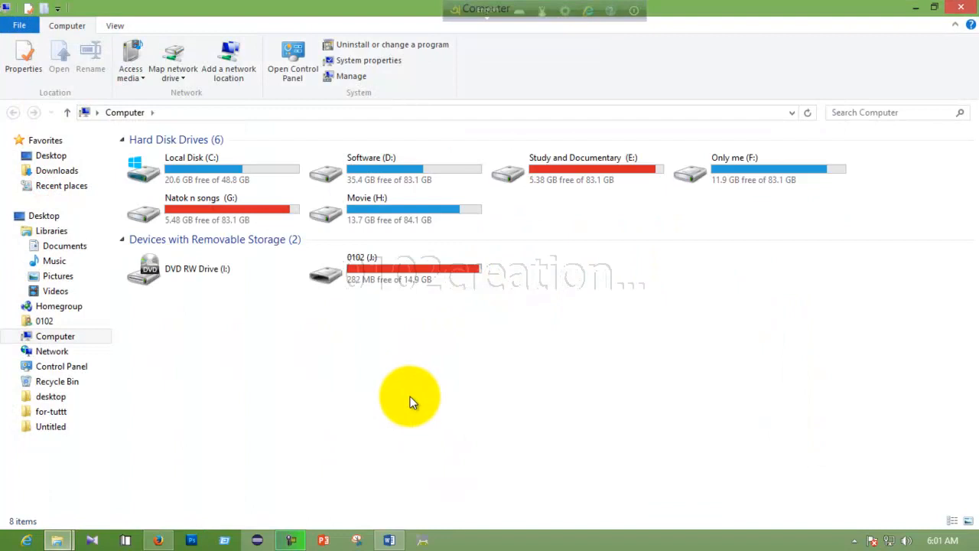
pyautogui.rightClick(580, 172)
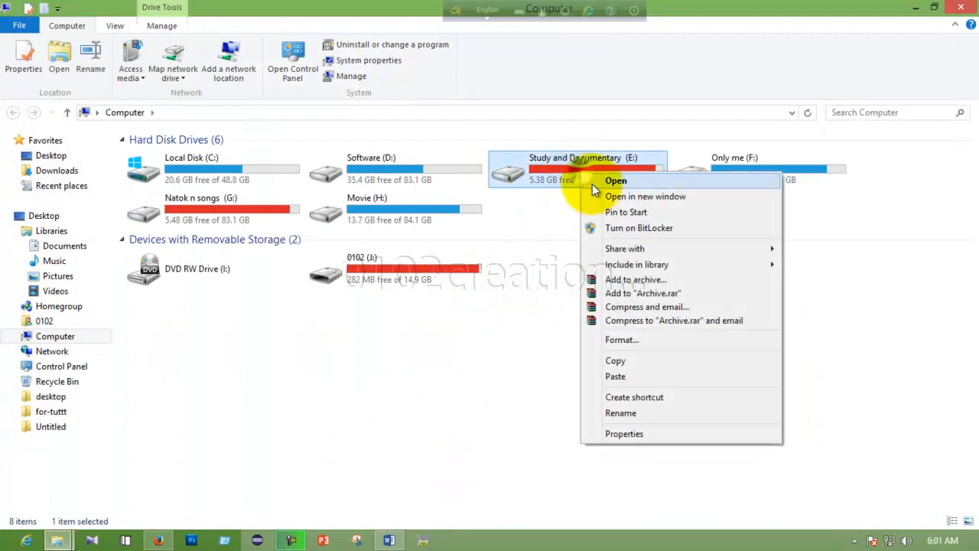
pyautogui.click(596, 182)
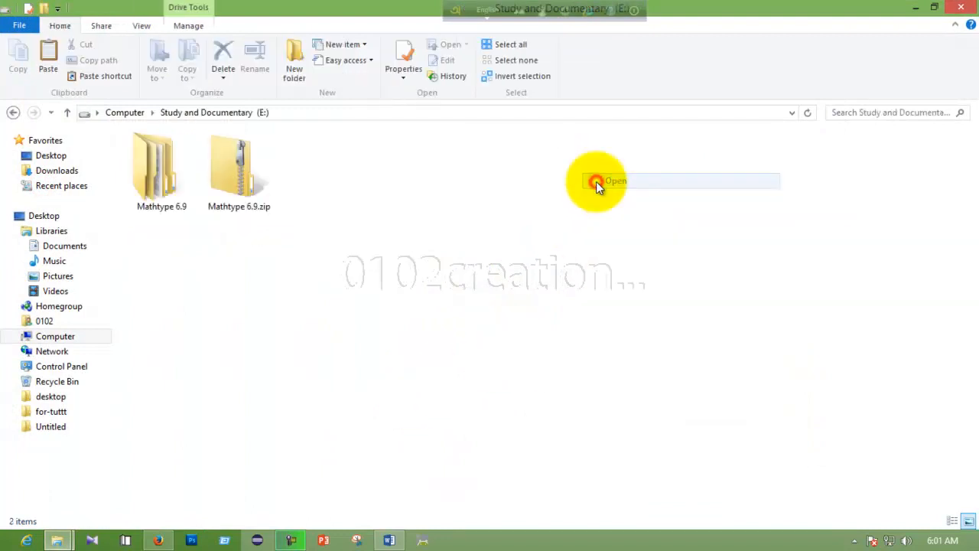
# Open the inner Mathtype 6.9 folder and launch InstallMTW6.9.exe.
pyautogui.click(246, 182)
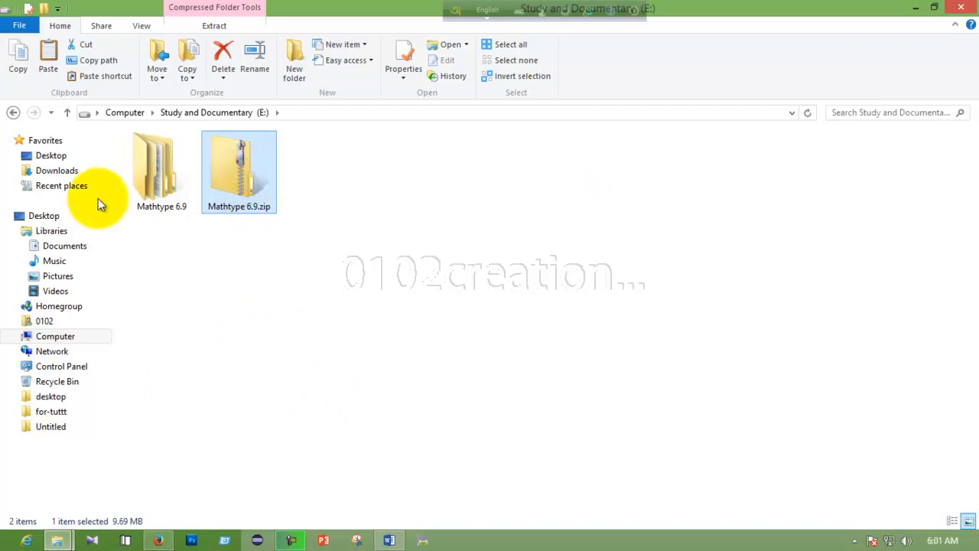
pyautogui.rightClick(150, 171)
pyautogui.click(171, 181)
pyautogui.rightClick(217, 157)
pyautogui.click(243, 164)
pyautogui.click(220, 156)
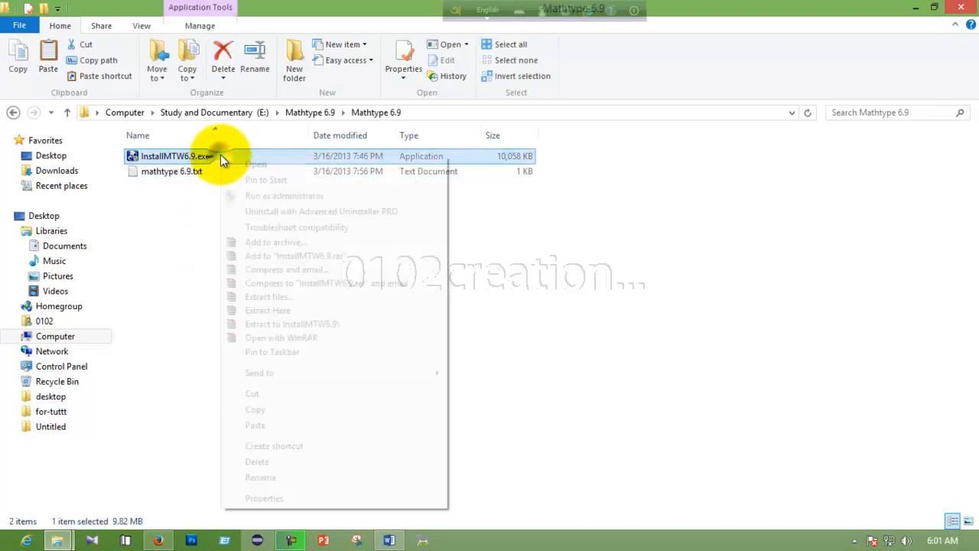
pyautogui.rightClick(220, 155)
pyautogui.click(254, 165)
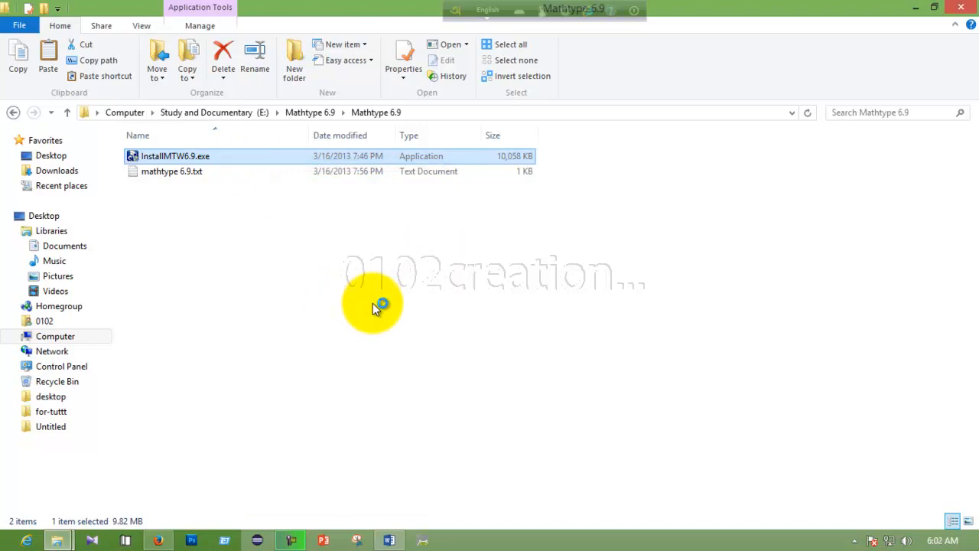
# Run the MathType installer and accept the licence agreement.
pyautogui.rightClick(232, 153)
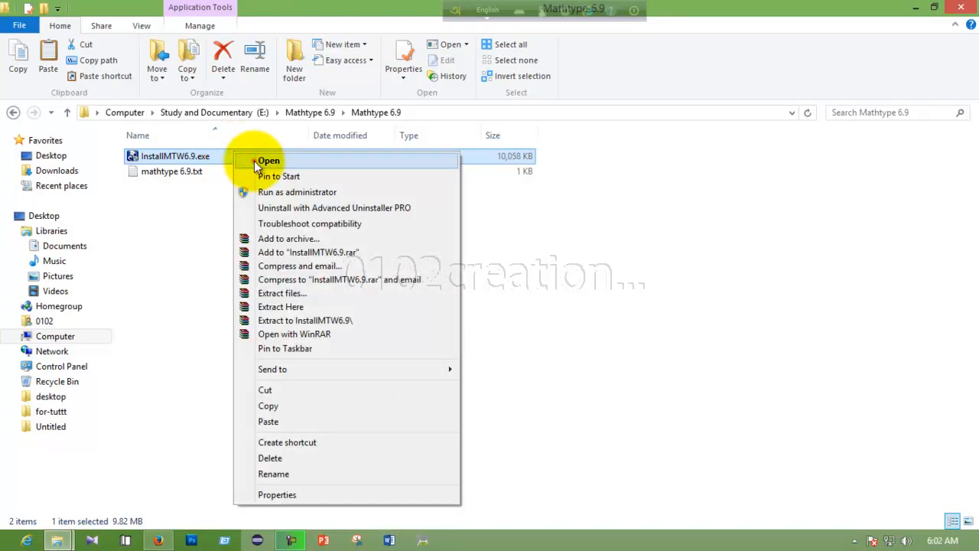
pyautogui.click(254, 162)
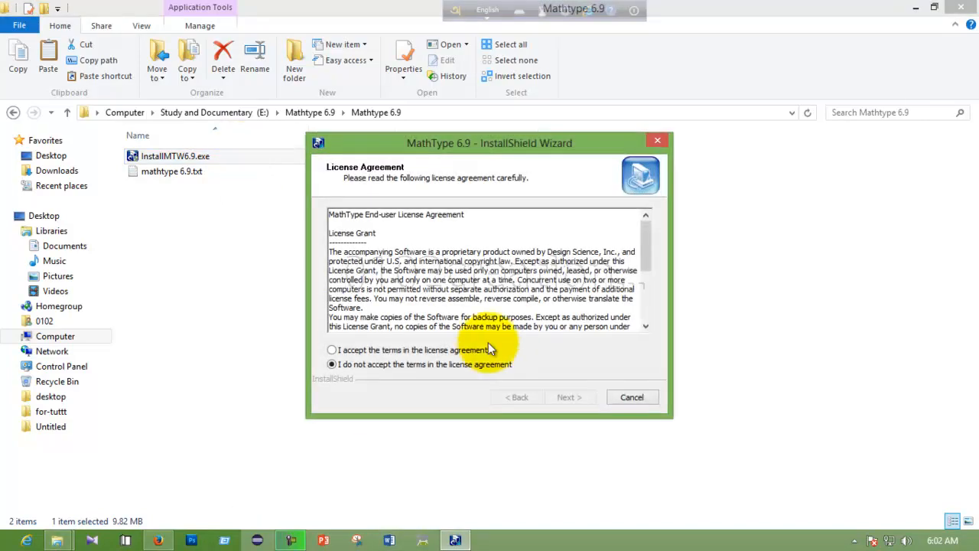
pyautogui.click(371, 352)
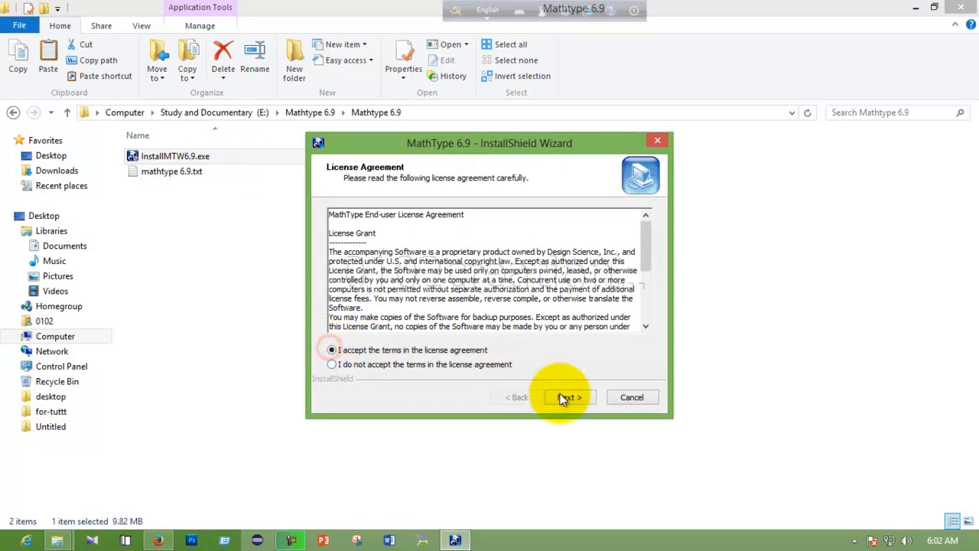
pyautogui.click(566, 396)
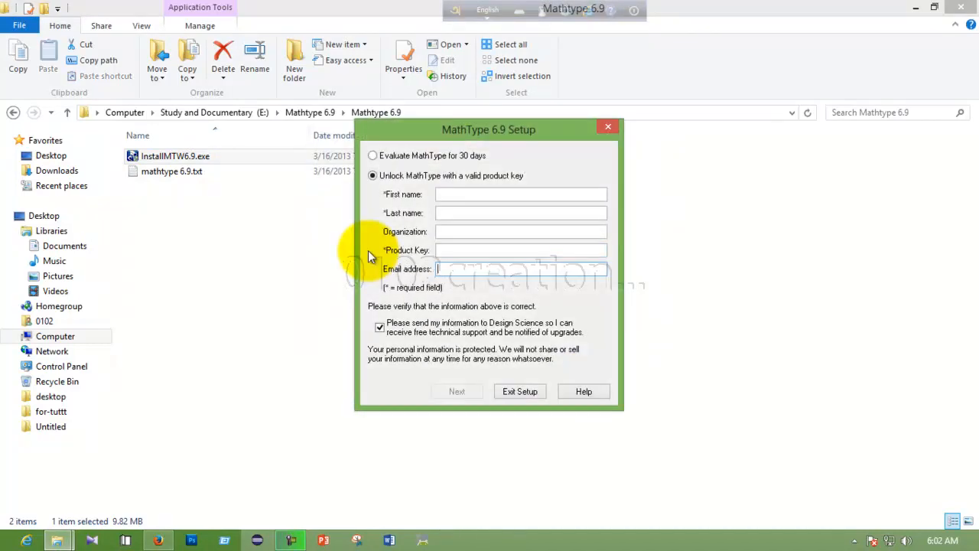
# Fill in the registrant's first and last name, organization 0102creation and e-mail address.
pyautogui.click(455, 194)
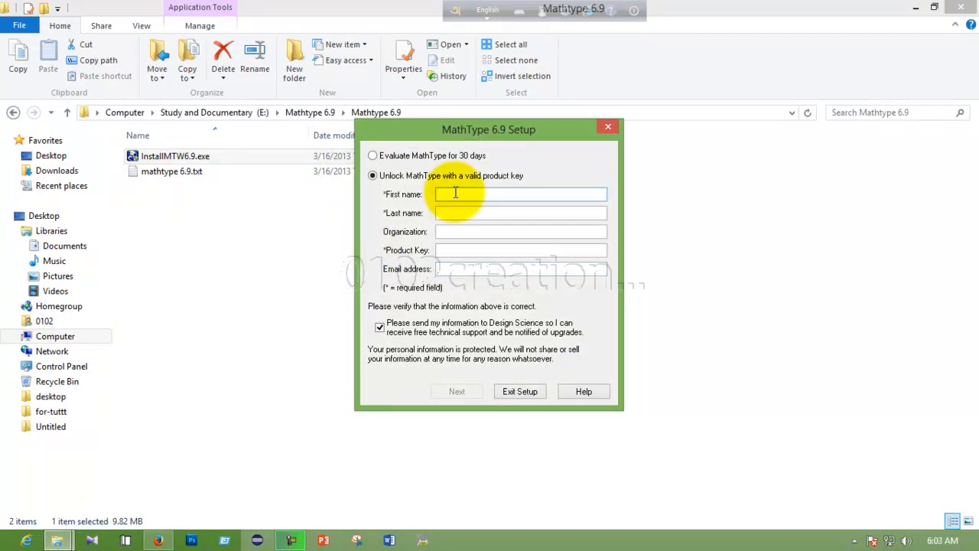
pyautogui.click(442, 250)
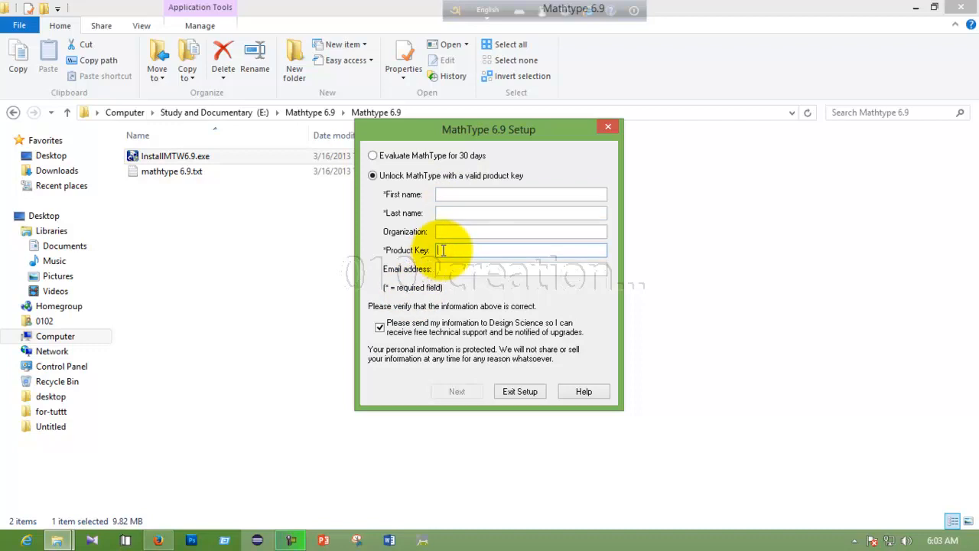
pyautogui.click(454, 192)
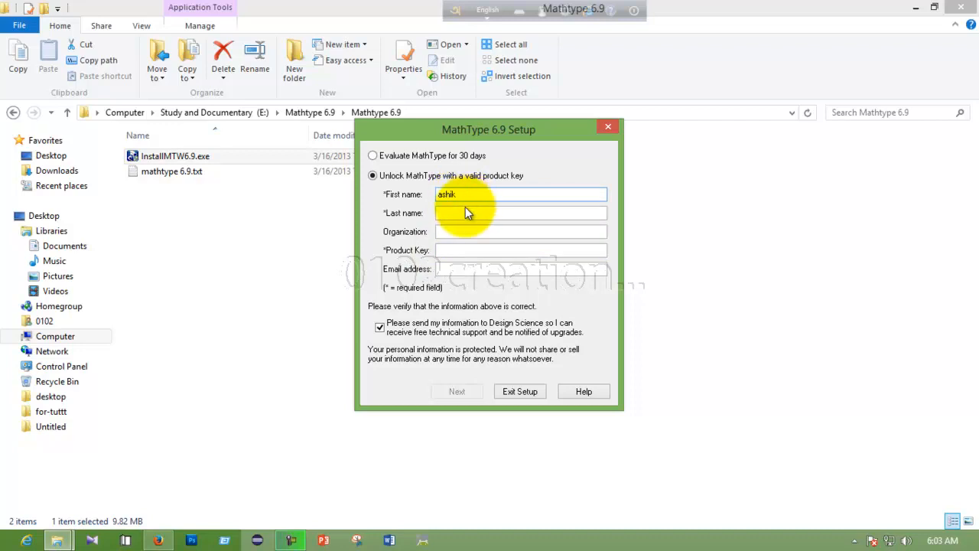
pyautogui.click(465, 209)
pyautogui.click(459, 211)
pyautogui.write('zaman')
pyautogui.click(452, 231)
pyautogui.write('0')
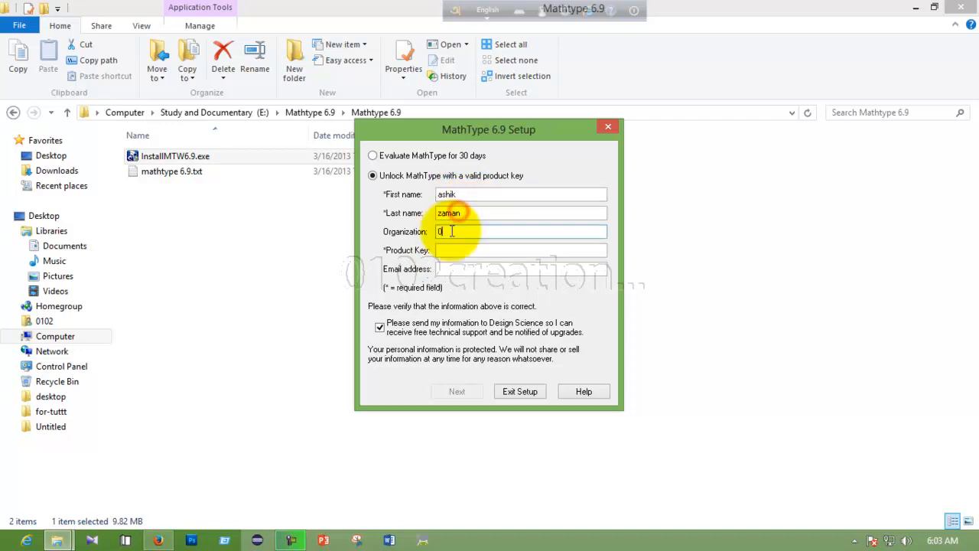
pyautogui.write('102creation')
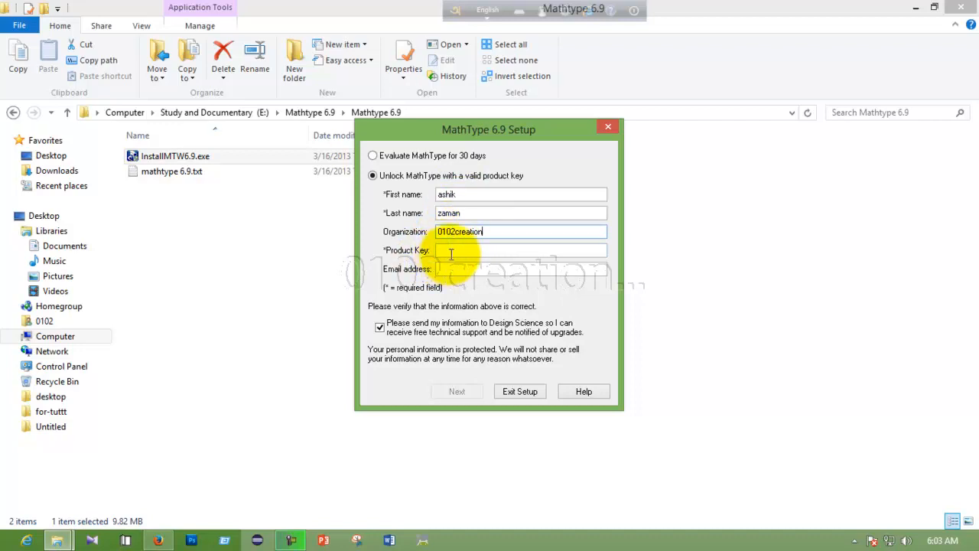
pyautogui.click(445, 269)
pyautogui.hotkey('ctrl', 'v')
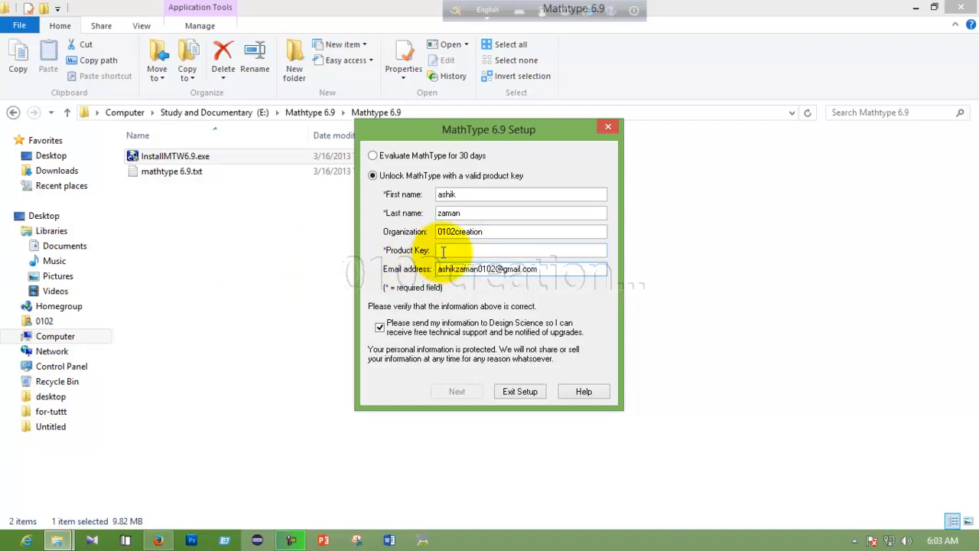
pyautogui.click(174, 171)
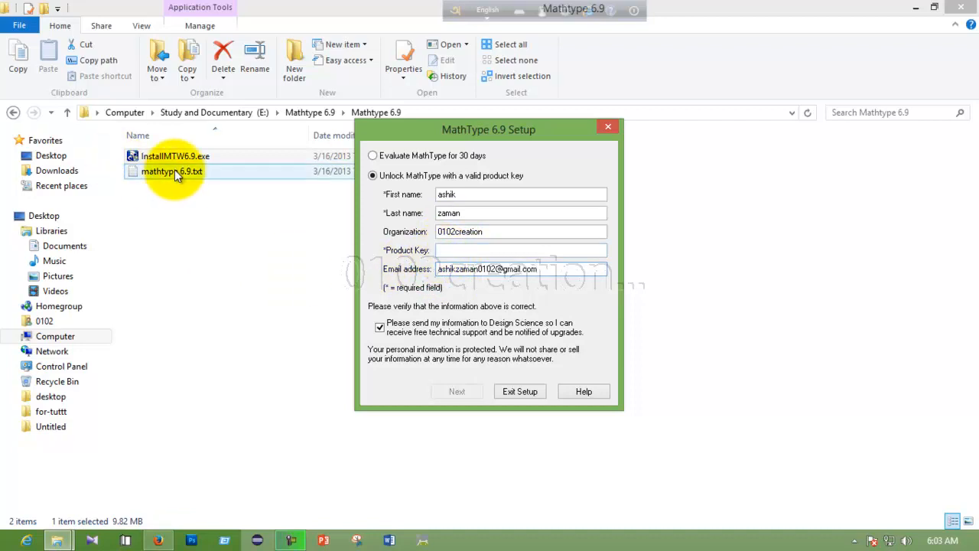
# Copy the product key line from mathtype 6.9.txt, then close Notepad and minimize Explorer.
pyautogui.rightClick(175, 170)
pyautogui.click(188, 179)
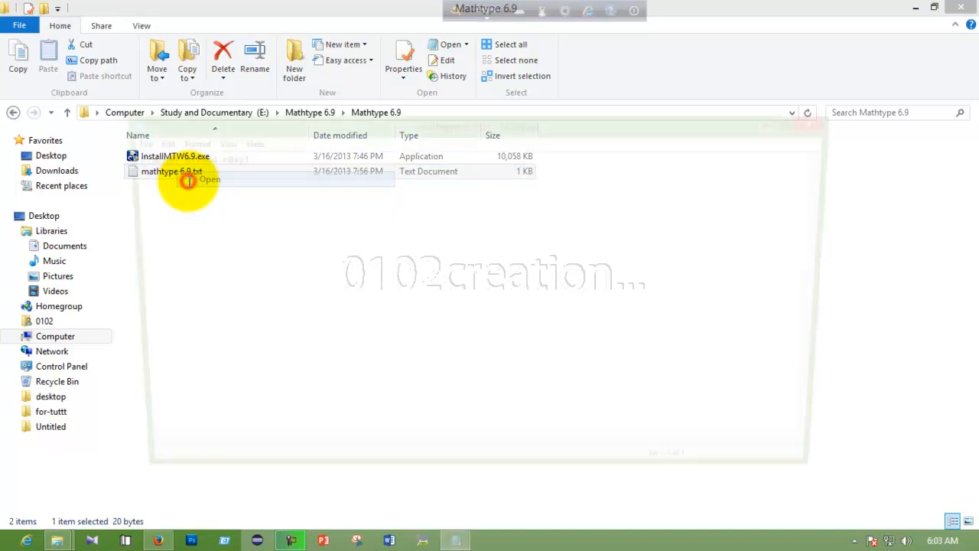
pyautogui.moveTo(237, 157); pyautogui.dragTo(103, 153)
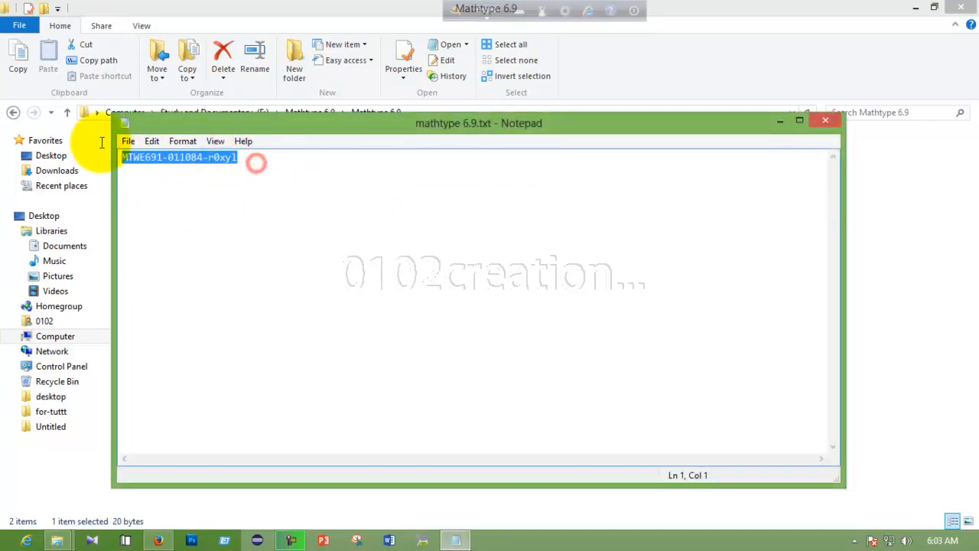
pyautogui.rightClick(157, 158)
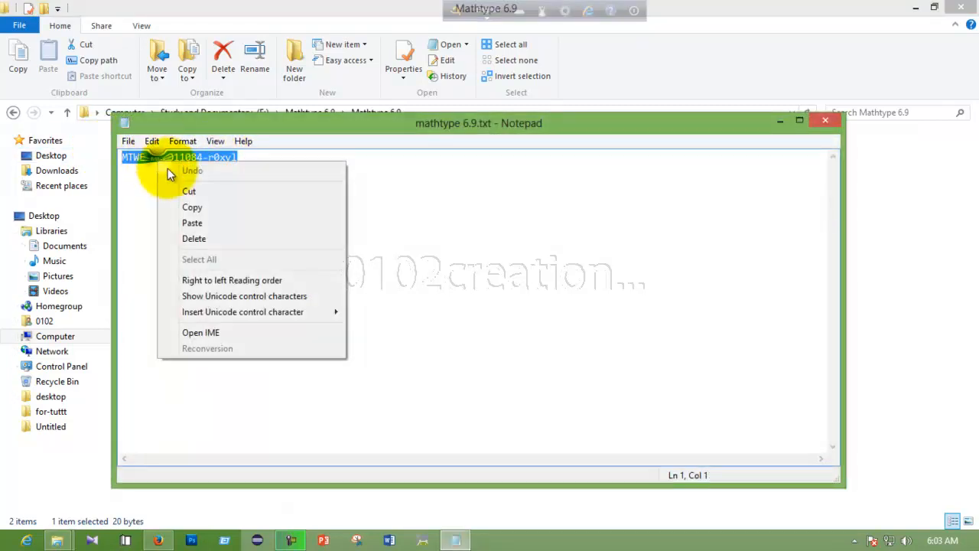
pyautogui.click(175, 203)
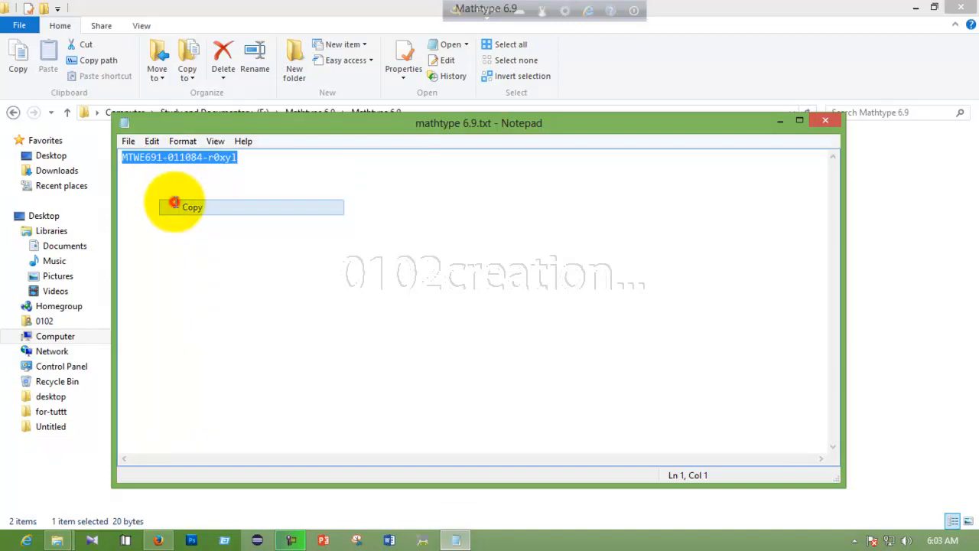
pyautogui.click(832, 122)
pyautogui.click(916, 7)
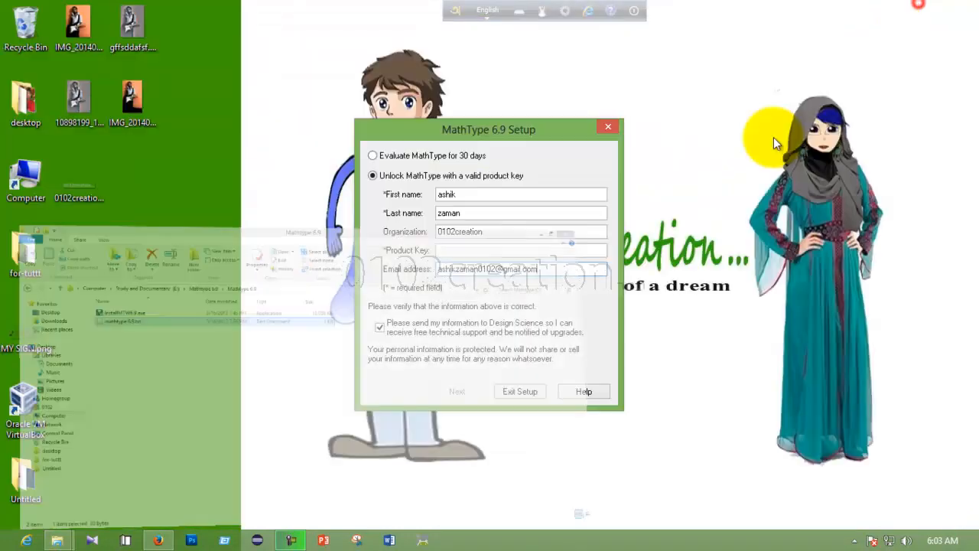
pyautogui.click(444, 250)
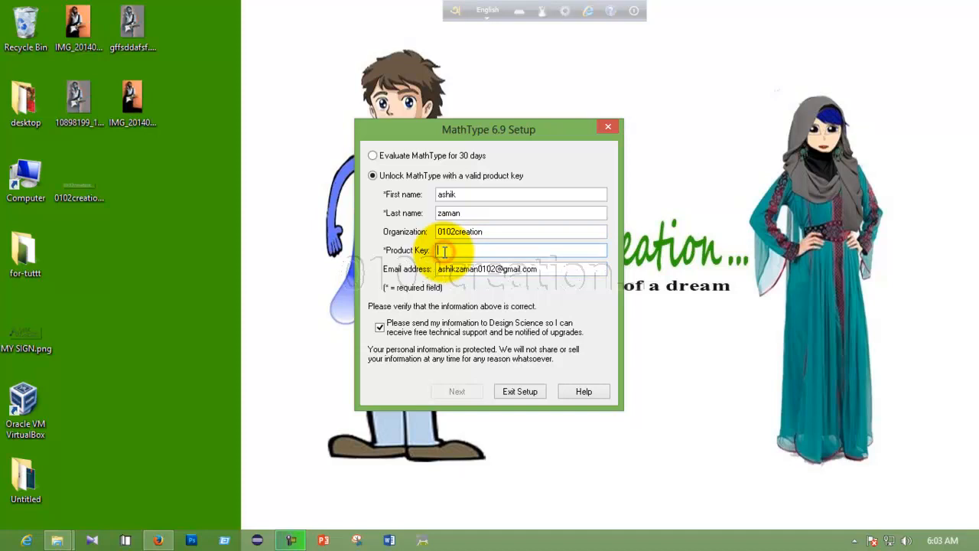
# Paste the product key, install into a new C:\Program Files\MathType folder, and exit setup.
pyautogui.rightClick(444, 251)
pyautogui.click(478, 311)
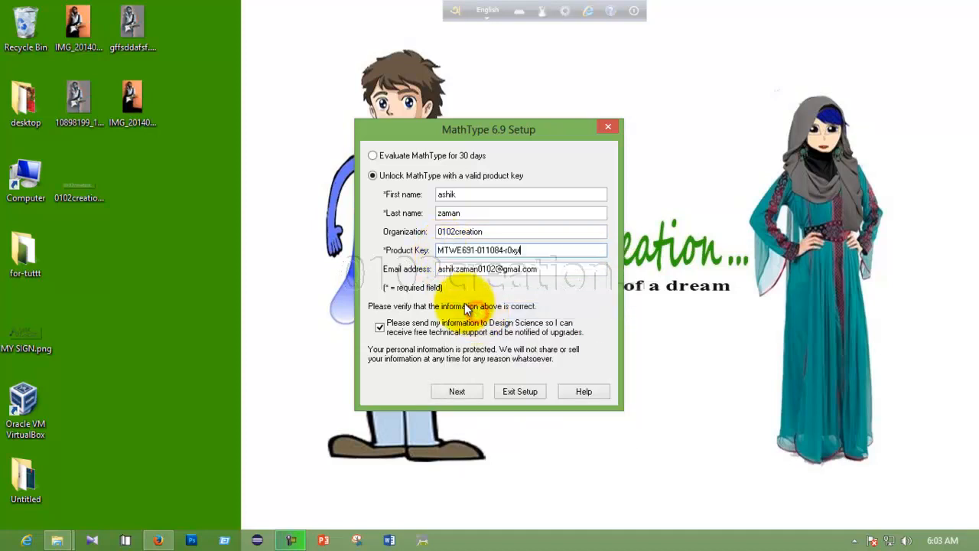
pyautogui.click(459, 391)
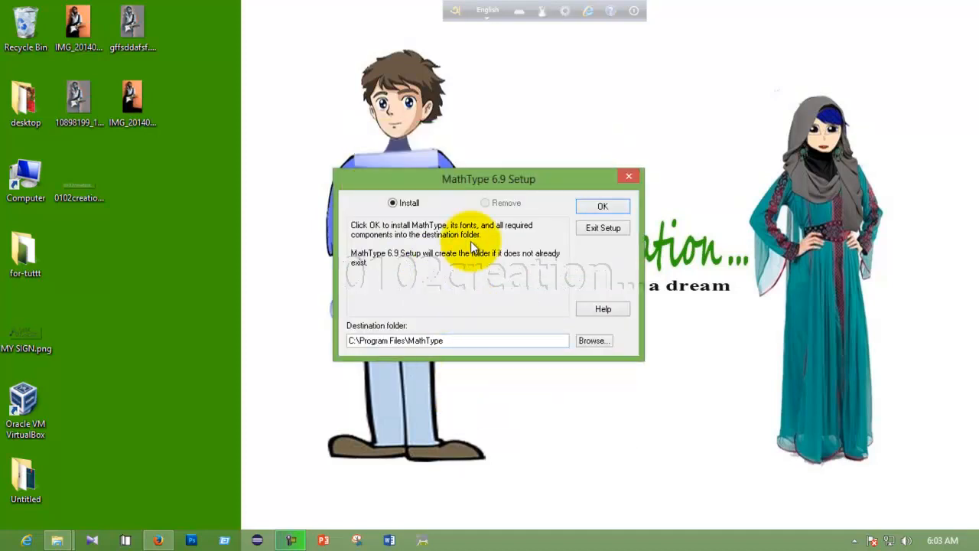
pyautogui.click(601, 207)
pyautogui.click(508, 326)
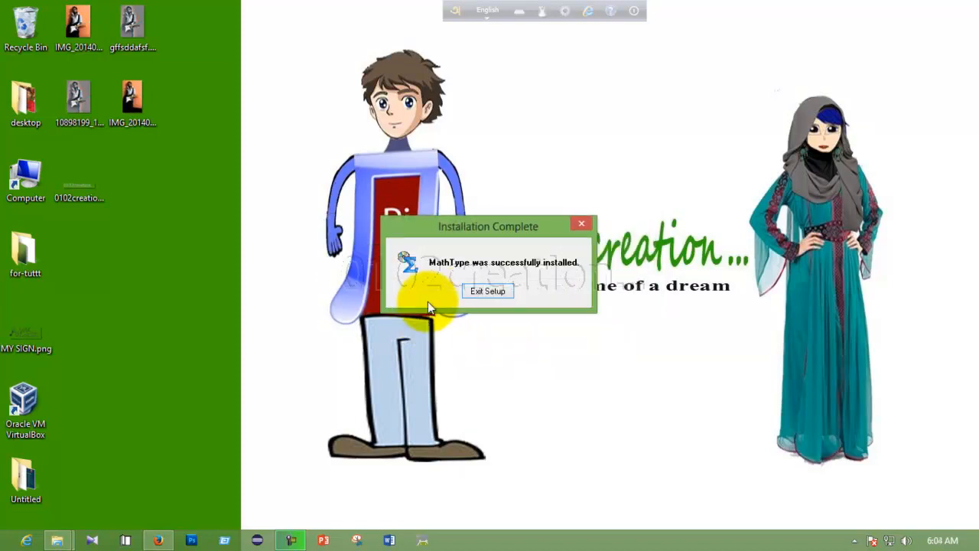
pyautogui.click(488, 291)
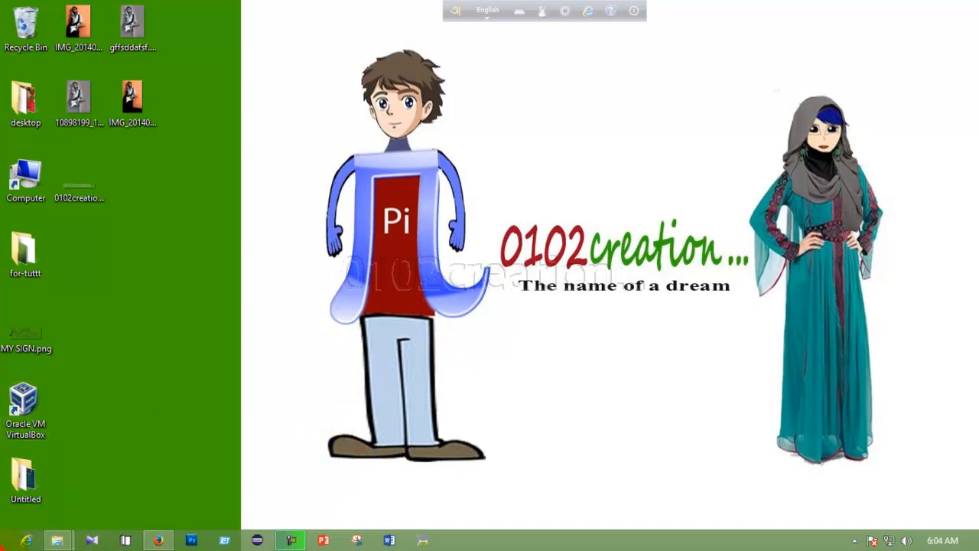
# Launch MathType from Start, dismiss the first-run note, and open the Preferences menu.
pyautogui.click(7, 535)
pyautogui.scroll(-4, 10, 525)
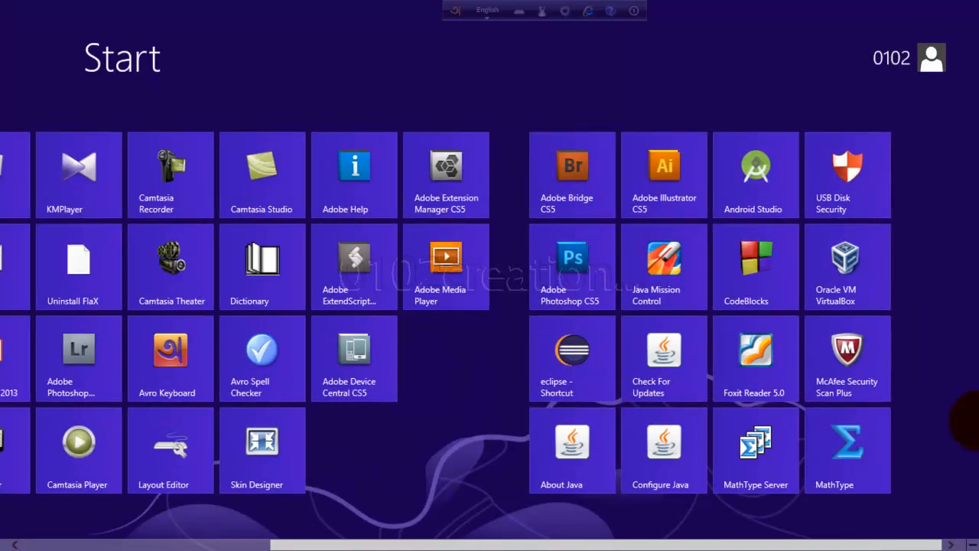
pyautogui.click(831, 452)
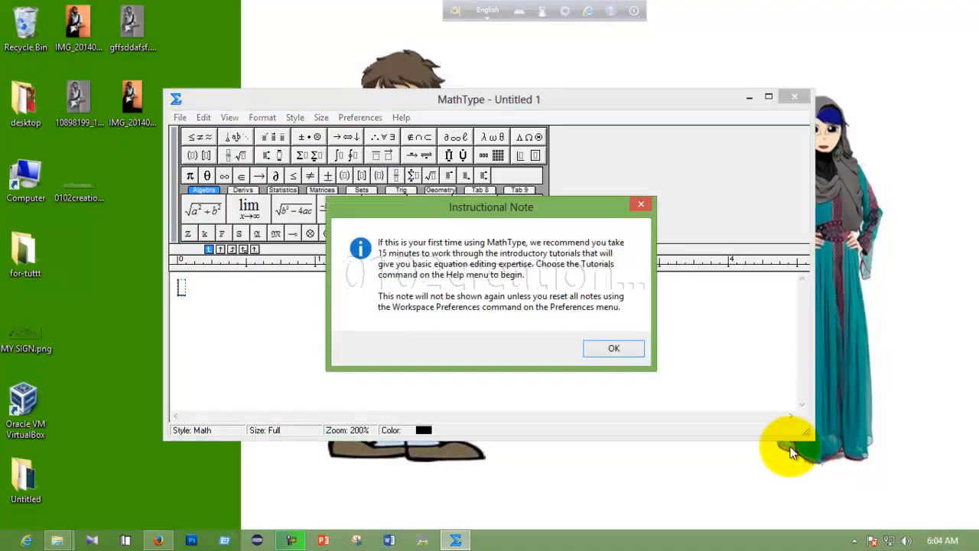
pyautogui.click(615, 347)
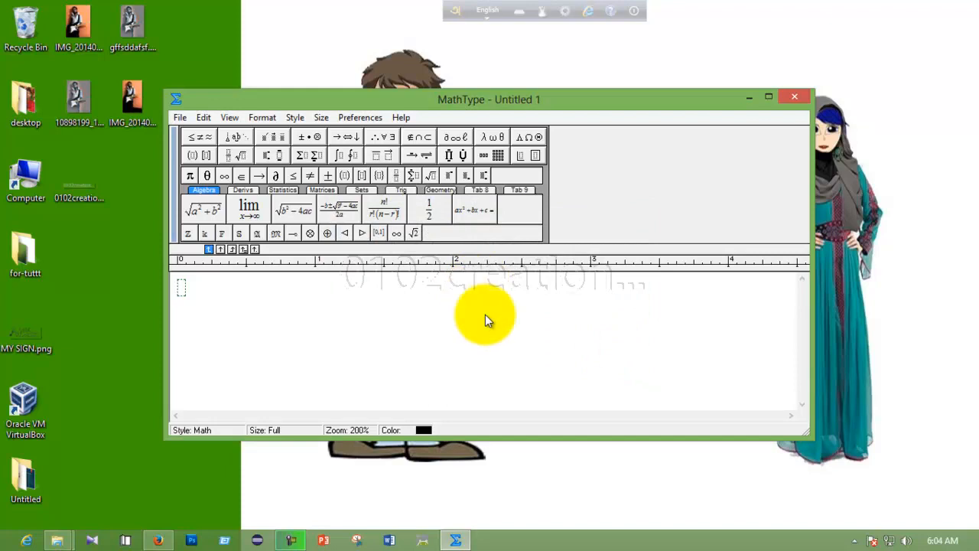
pyautogui.click(353, 116)
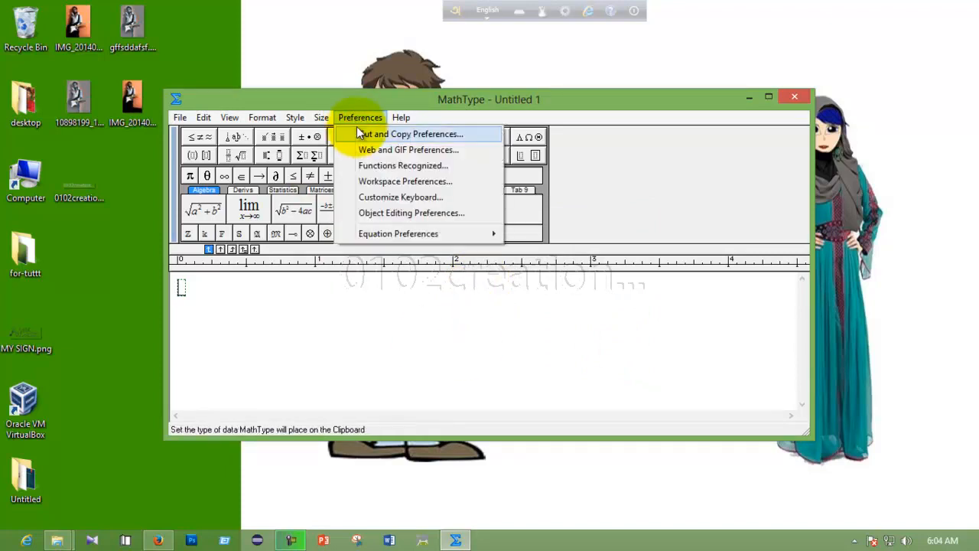
# Assign Ctrl+E as an extra shortcut for the File menu's Exit command.
pyautogui.click(376, 197)
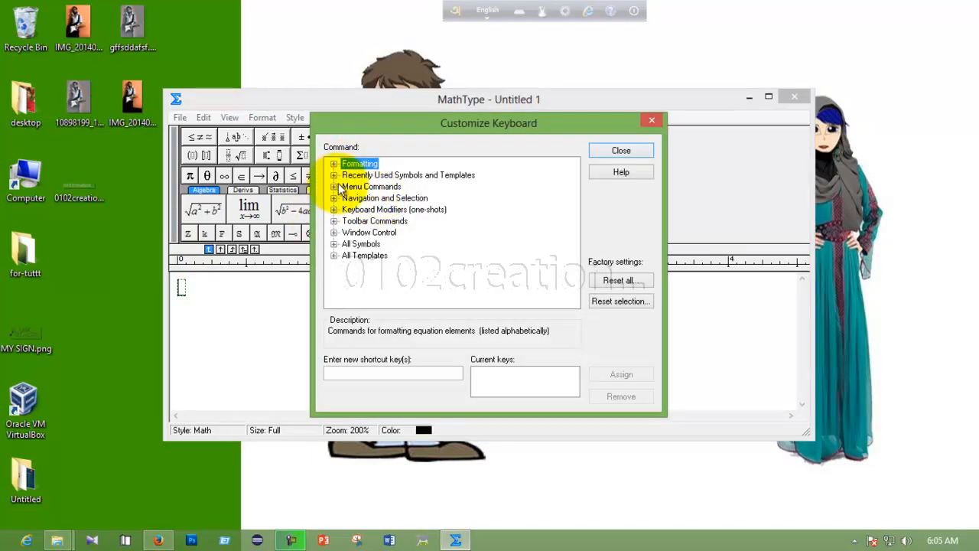
pyautogui.click(333, 187)
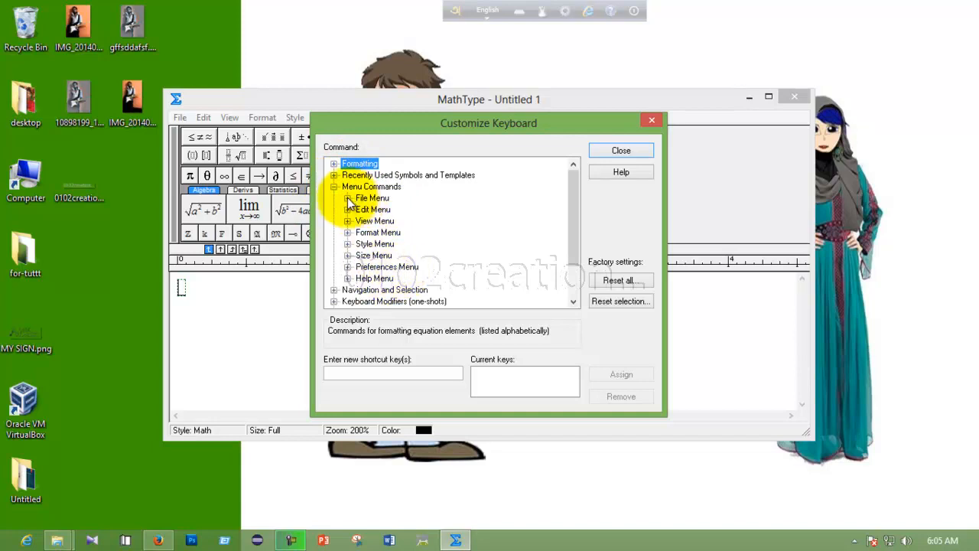
pyautogui.click(348, 198)
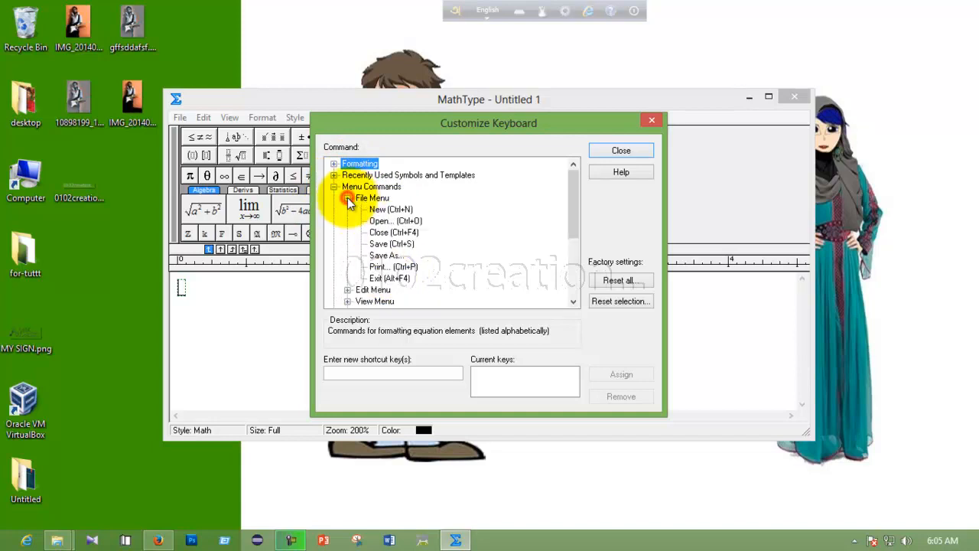
pyautogui.click(386, 278)
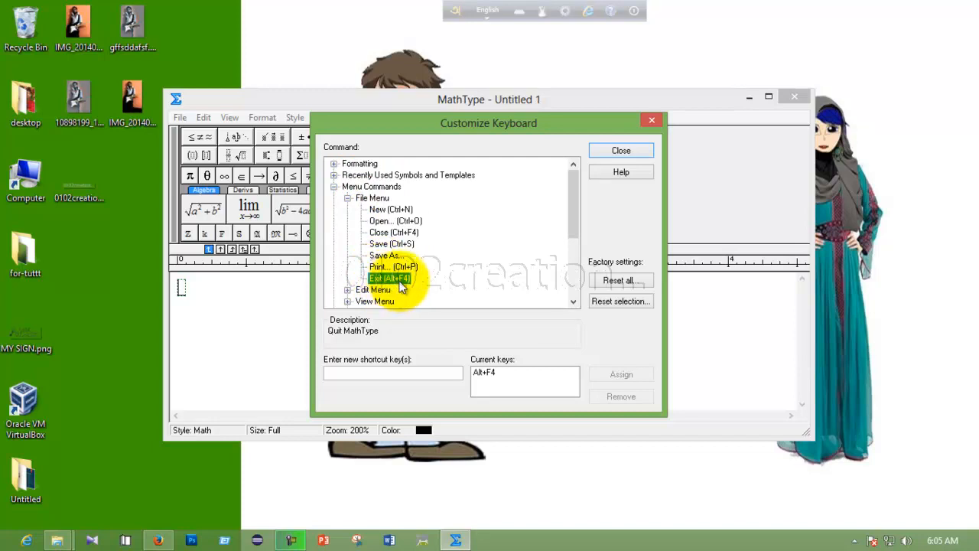
pyautogui.click(392, 372)
pyautogui.hotkey('ctrl', 'e')
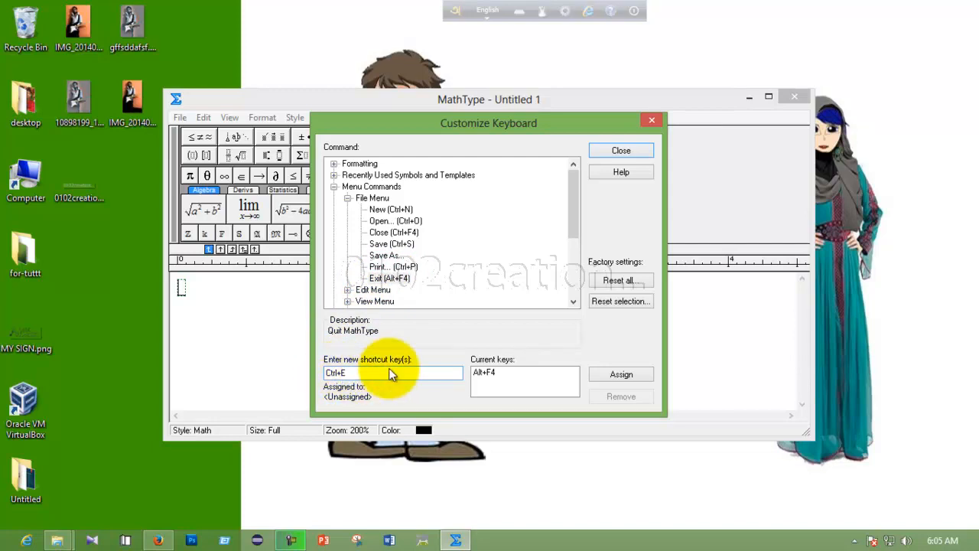
pyautogui.click(610, 375)
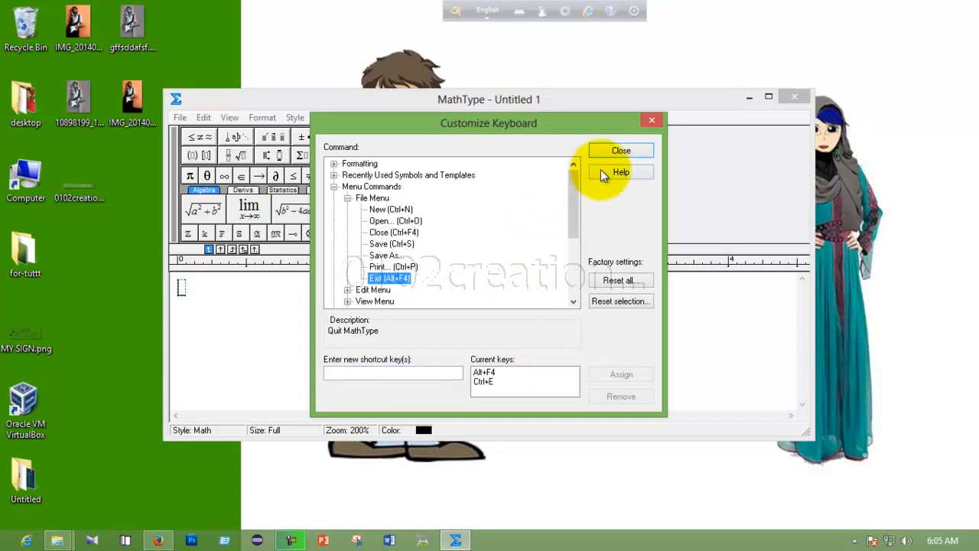
pyautogui.click(618, 151)
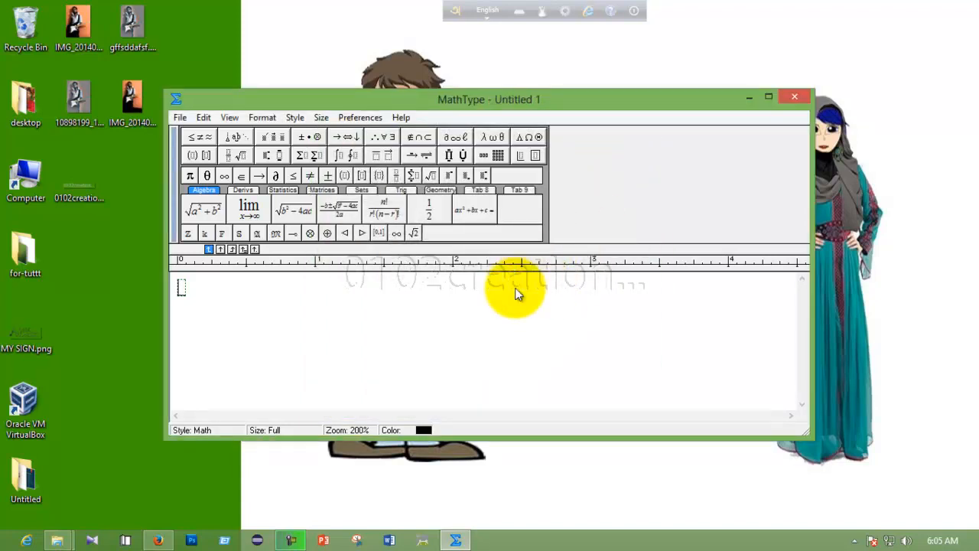
# Close MathType, refresh the desktop, and launch Word from the taskbar.
pyautogui.click(793, 97)
pyautogui.rightClick(385, 188)
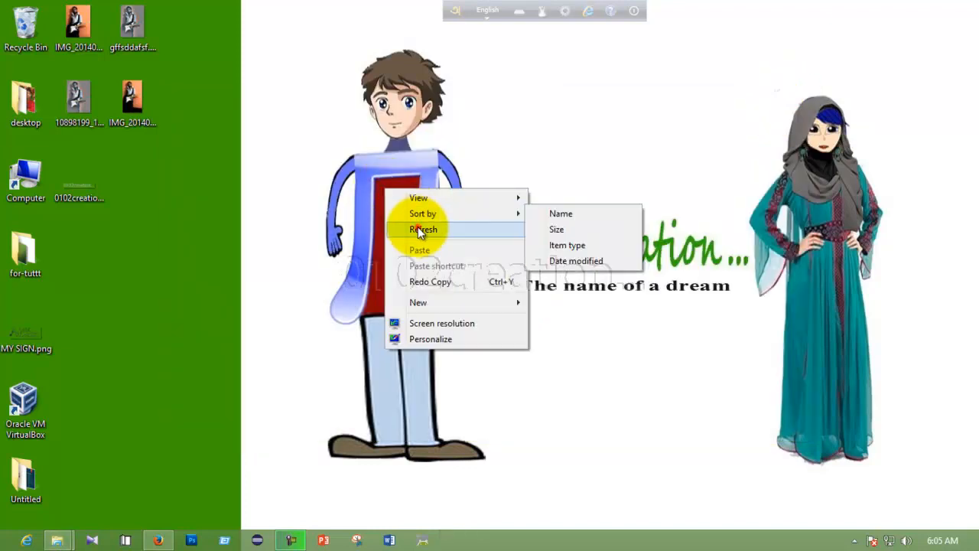
pyautogui.click(418, 229)
pyautogui.click(389, 540)
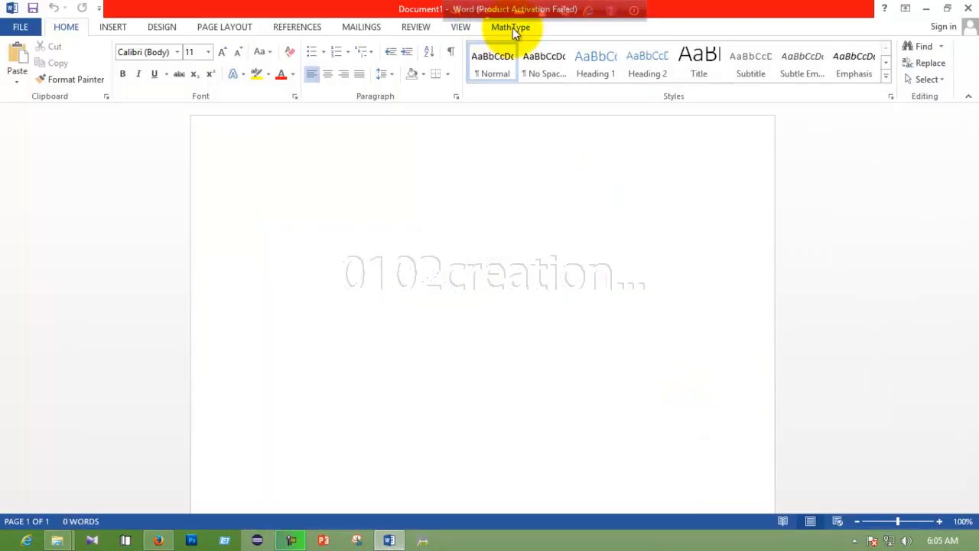
# Create a blank Word document and bring up the Word Options dialog.
pyautogui.click(513, 27)
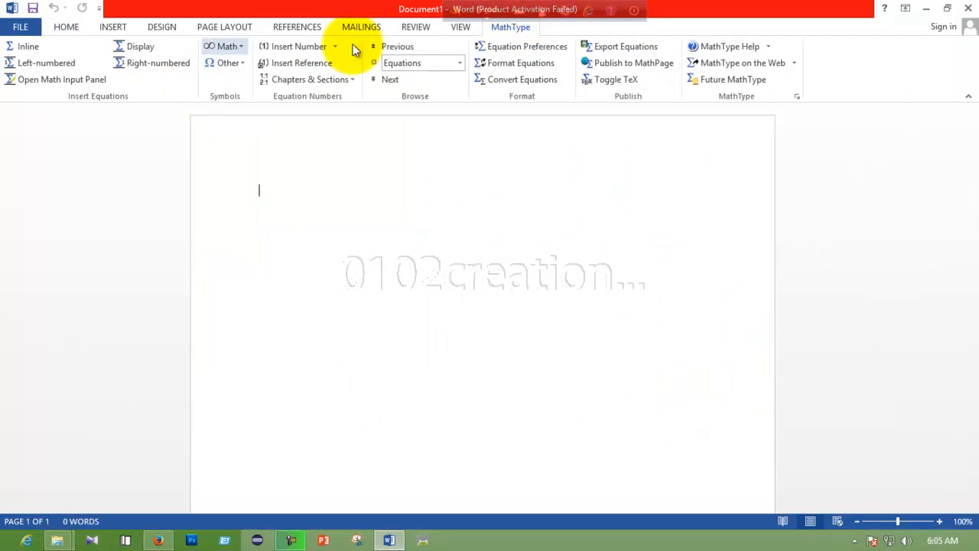
pyautogui.click(22, 27)
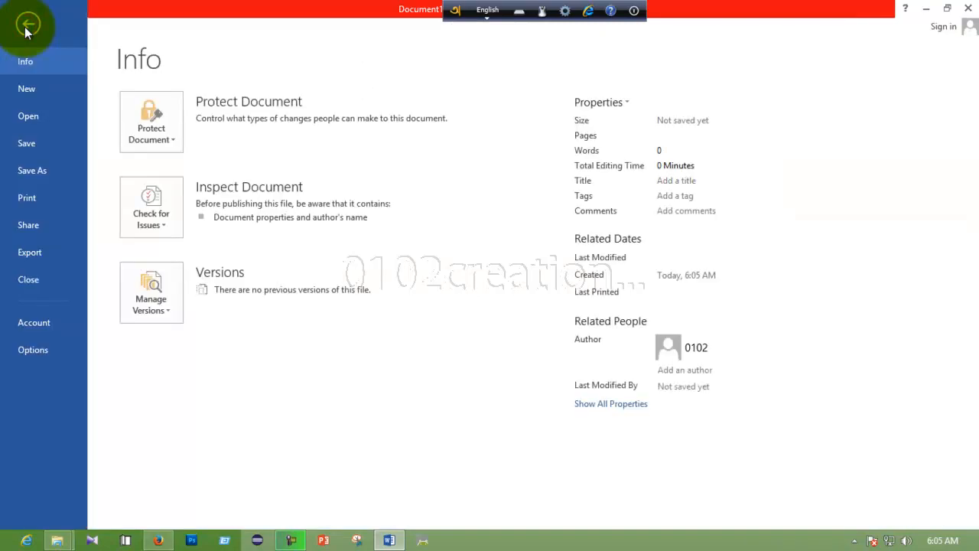
pyautogui.click(35, 348)
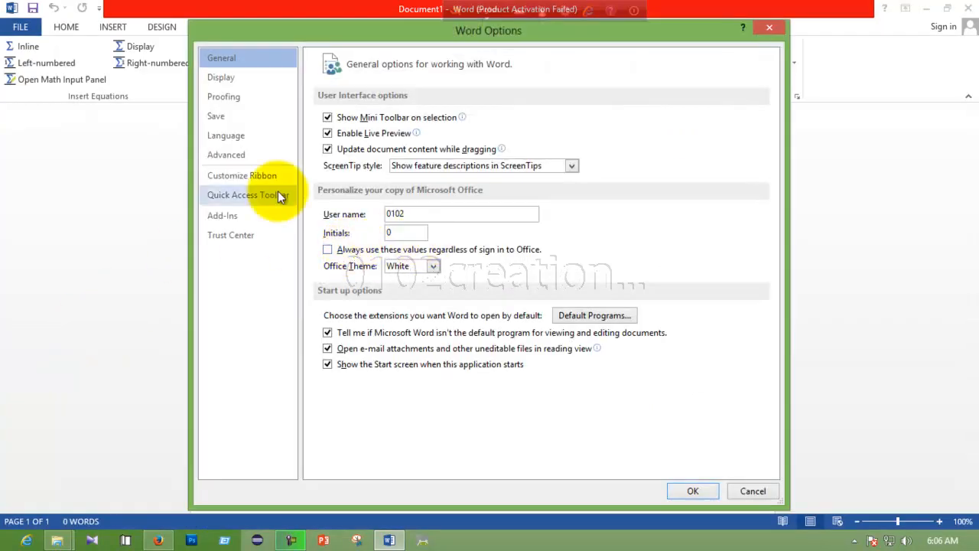
# Open Word's Customize Keyboard dialog from Customize Ribbon and list the Macros category.
pyautogui.click(233, 175)
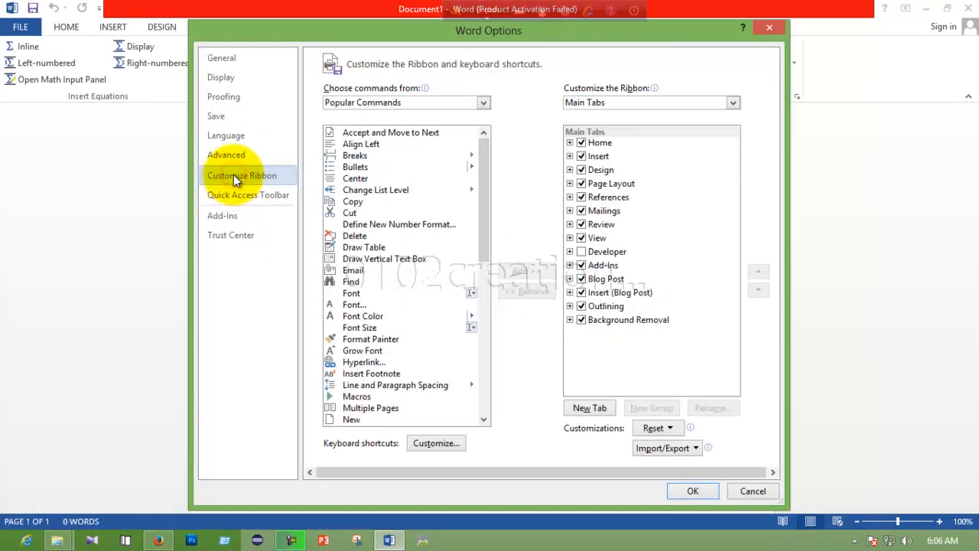
pyautogui.click(425, 440)
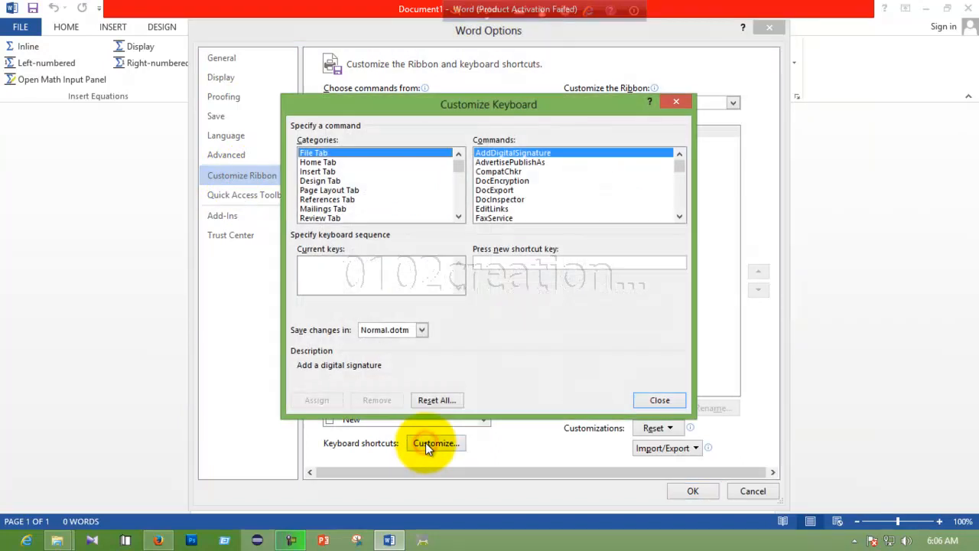
pyautogui.moveTo(459, 169); pyautogui.dragTo(458, 208)
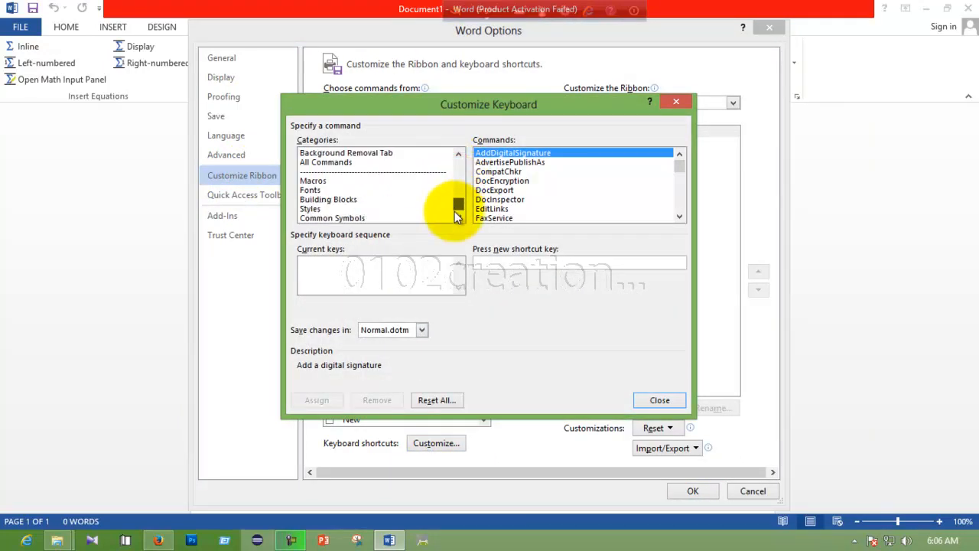
pyautogui.click(309, 181)
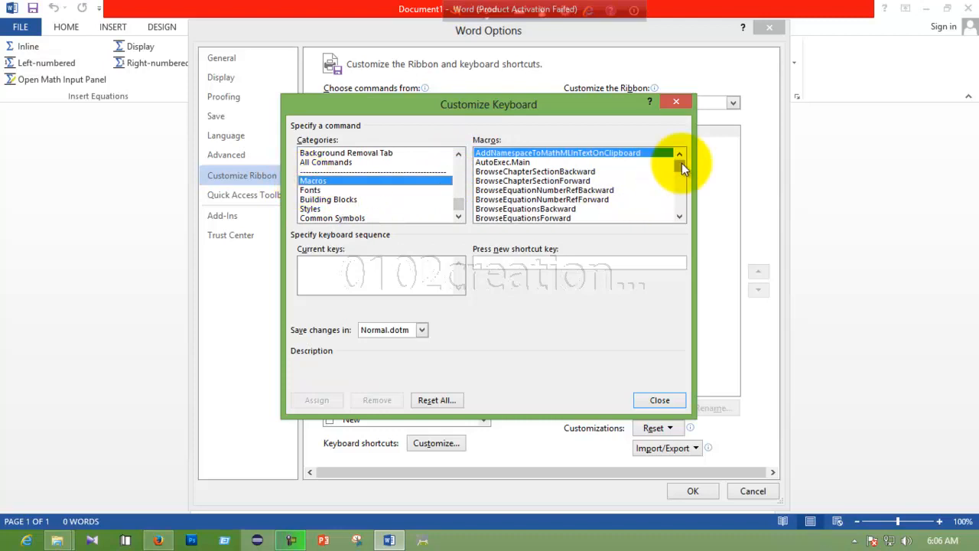
pyautogui.moveTo(682, 162); pyautogui.dragTo(677, 170)
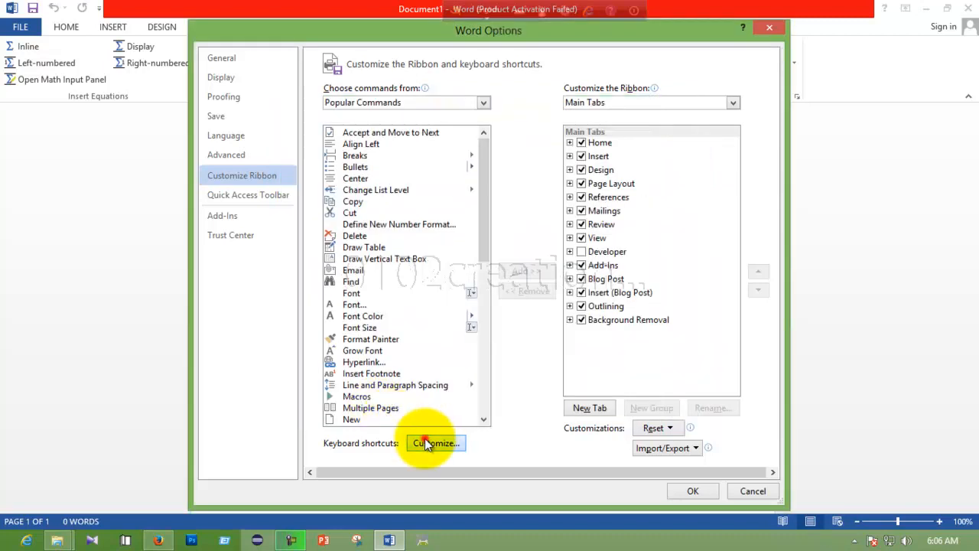
pyautogui.click(426, 441)
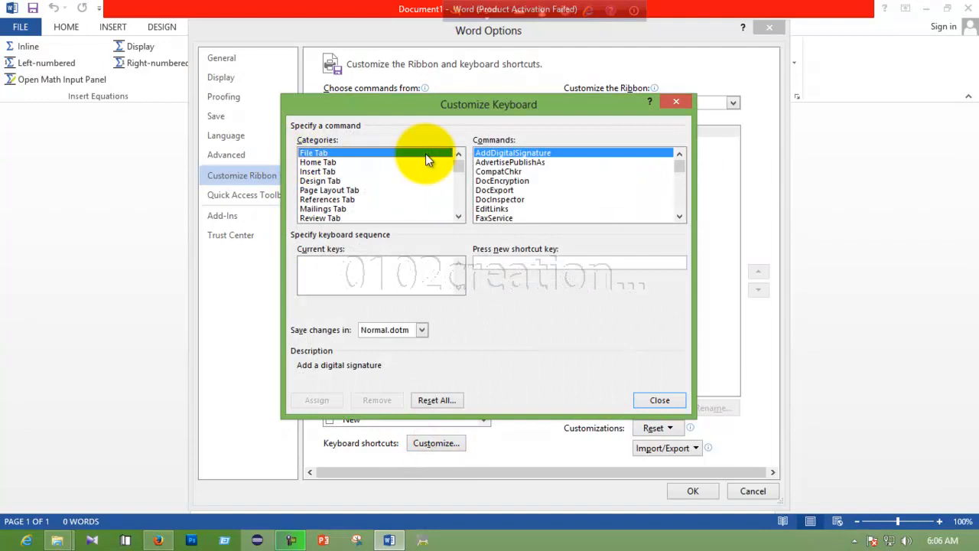
pyautogui.moveTo(457, 167); pyautogui.dragTo(454, 204)
pyautogui.click(313, 190)
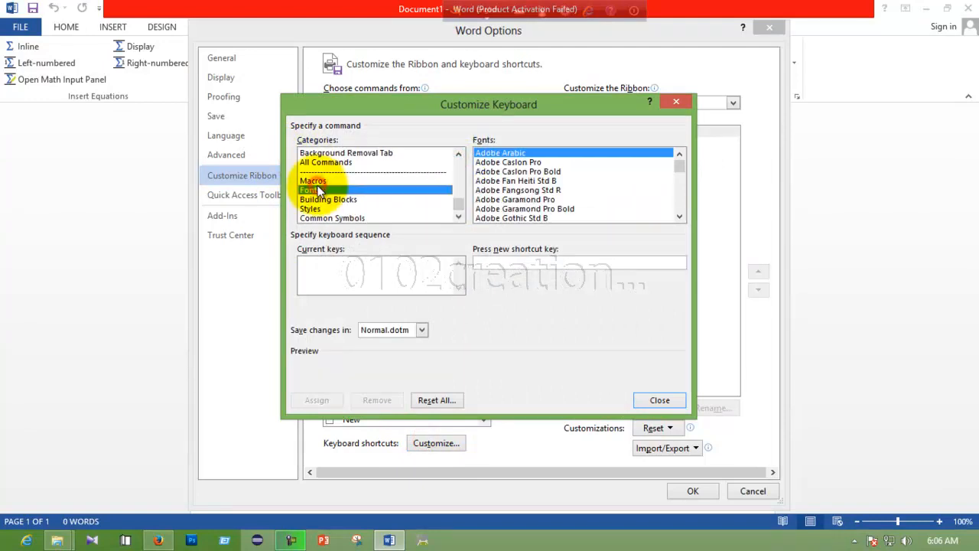
pyautogui.click(316, 180)
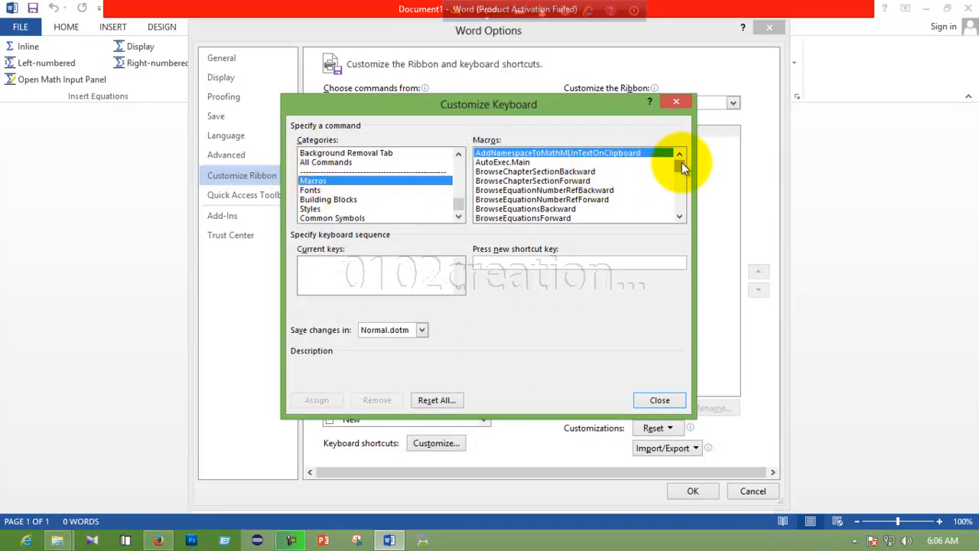
pyautogui.moveTo(682, 163)
pyautogui.mouseDown()
pyautogui.moveTo(678, 187)
pyautogui.moveTo(678, 176)
pyautogui.mouseUp()
# Assign Ctrl+E to the MTCommand_InsertInlineEqn macro.
pyautogui.click(504, 175)
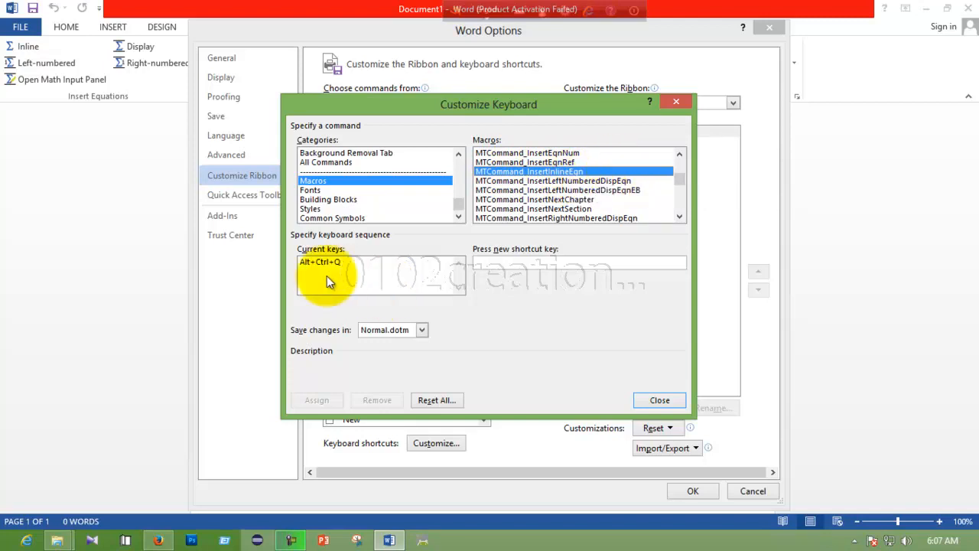
pyautogui.click(489, 261)
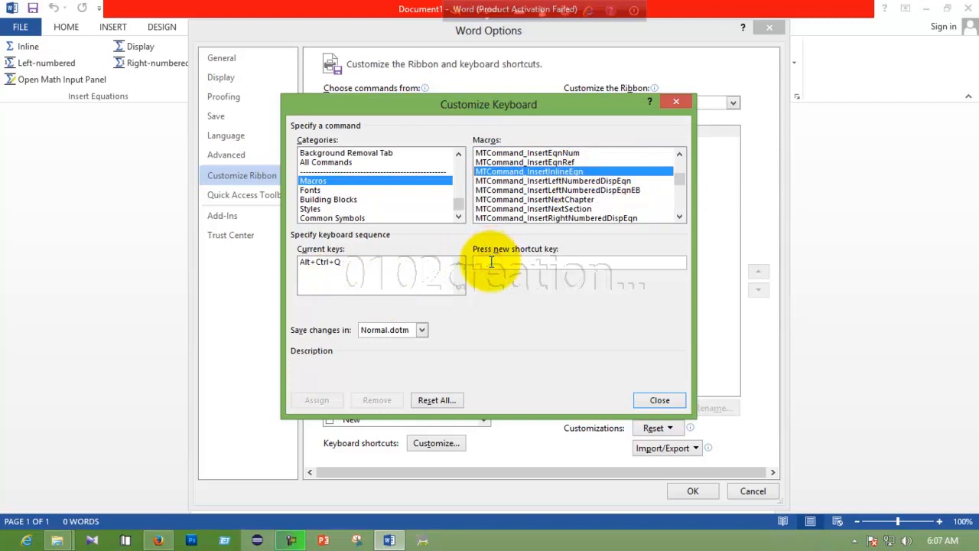
pyautogui.hotkey('ctrl', 'e')
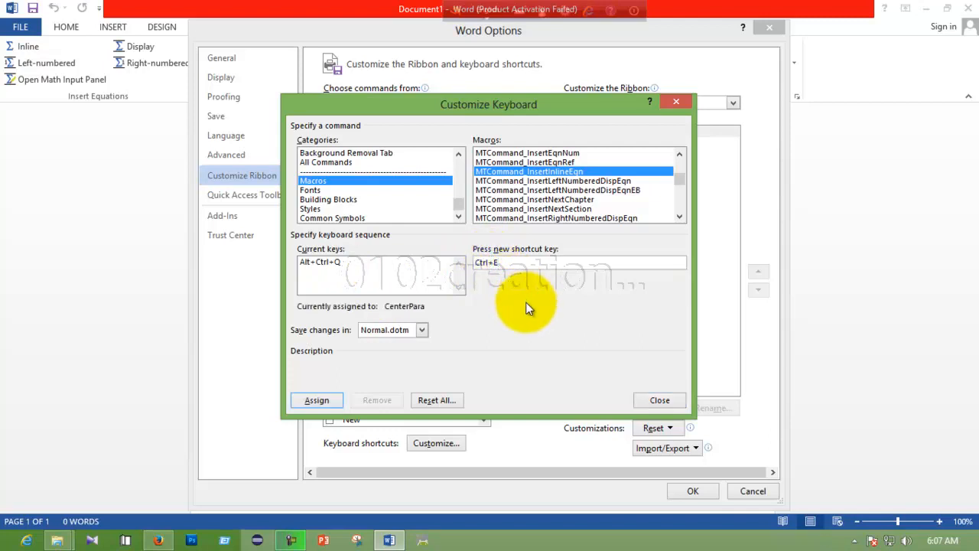
pyautogui.click(315, 401)
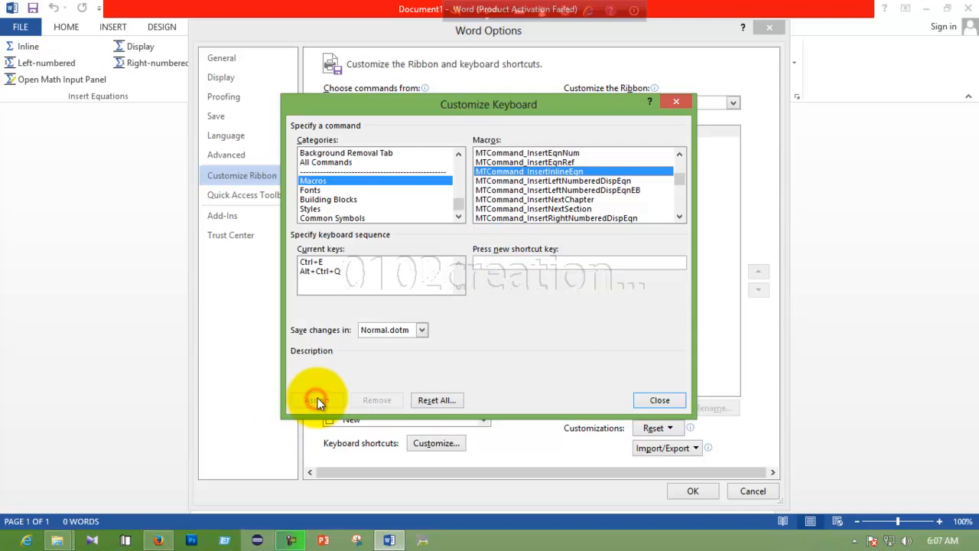
pyautogui.click(657, 400)
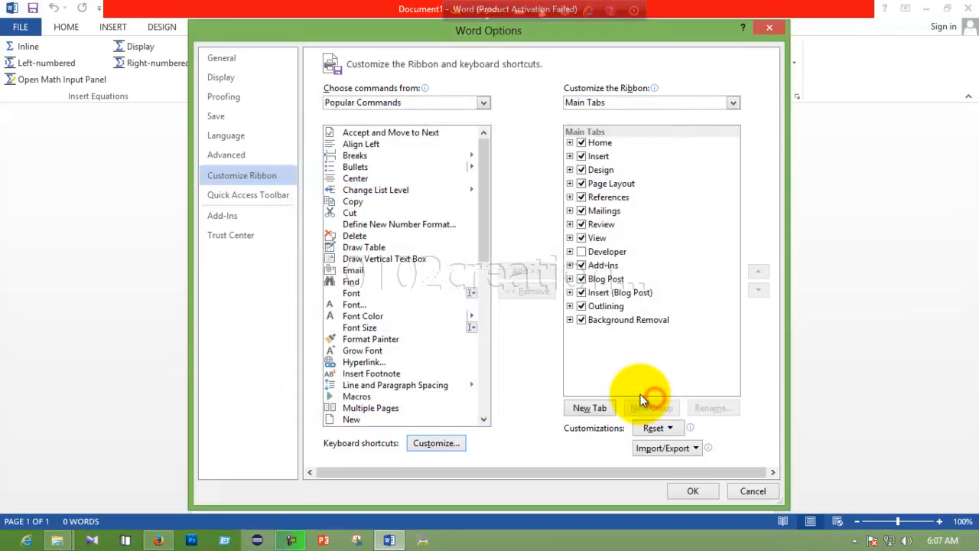
# Close Word Options, write a+b=2 in MathType, and save it without future prompts.
pyautogui.click(689, 492)
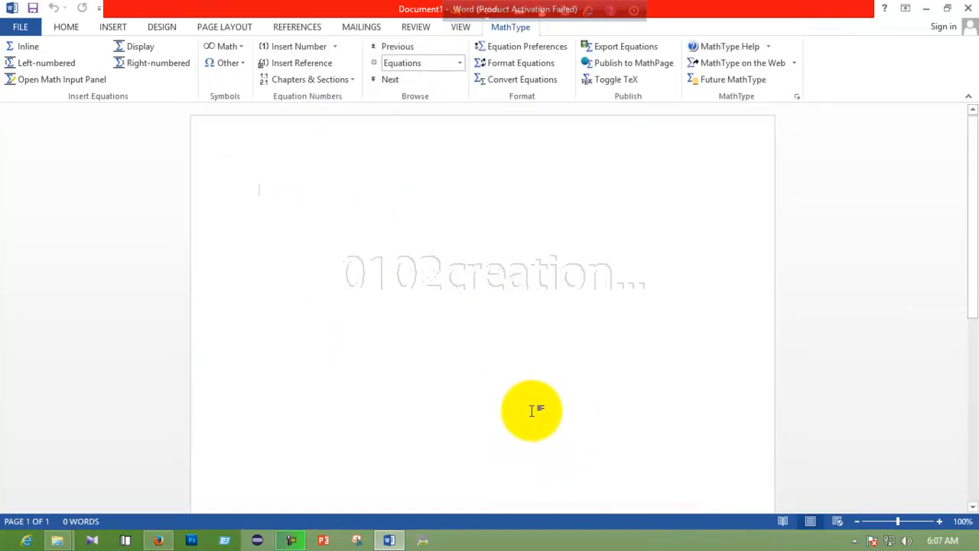
pyautogui.click(66, 26)
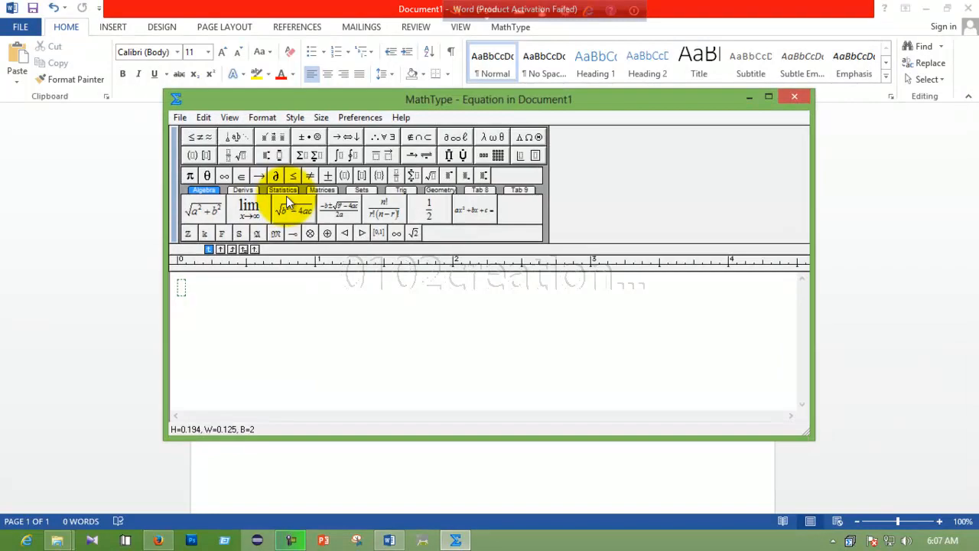
pyautogui.write('a+b=2')
pyautogui.hotkey('alt', 'F4')
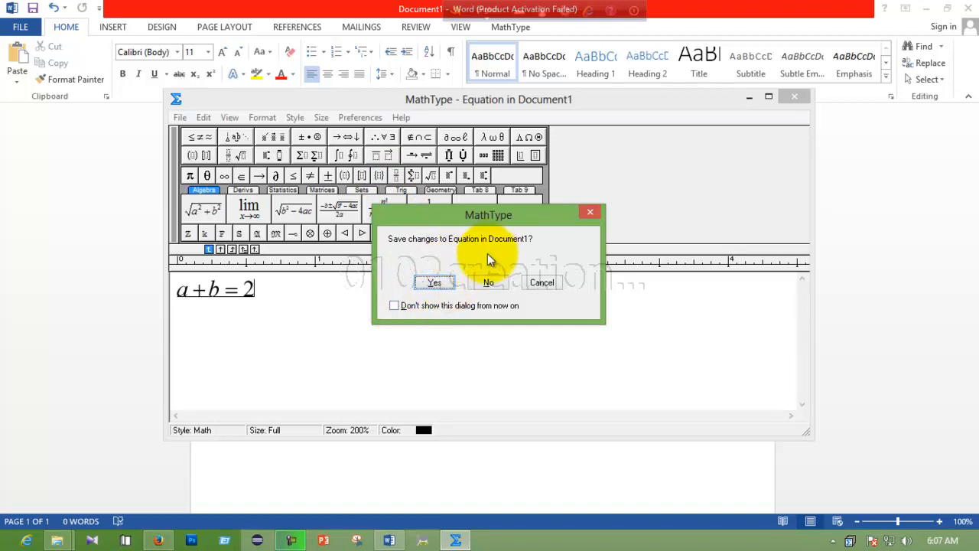
pyautogui.click(393, 306)
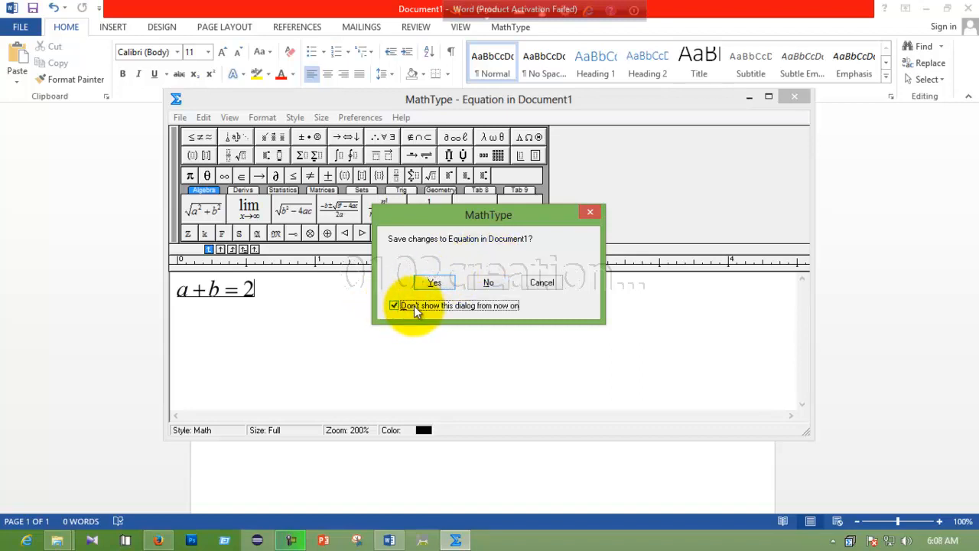
pyautogui.click(437, 284)
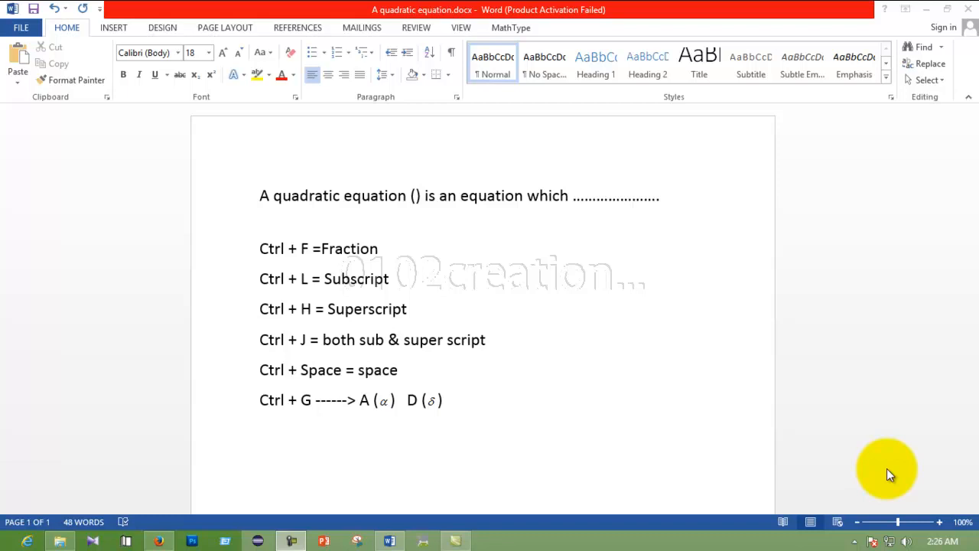
# Insert ax² + bx + c = 0 inline between the sentence's parentheses via Ctrl+Alt+Q.
pyautogui.click(415, 198)
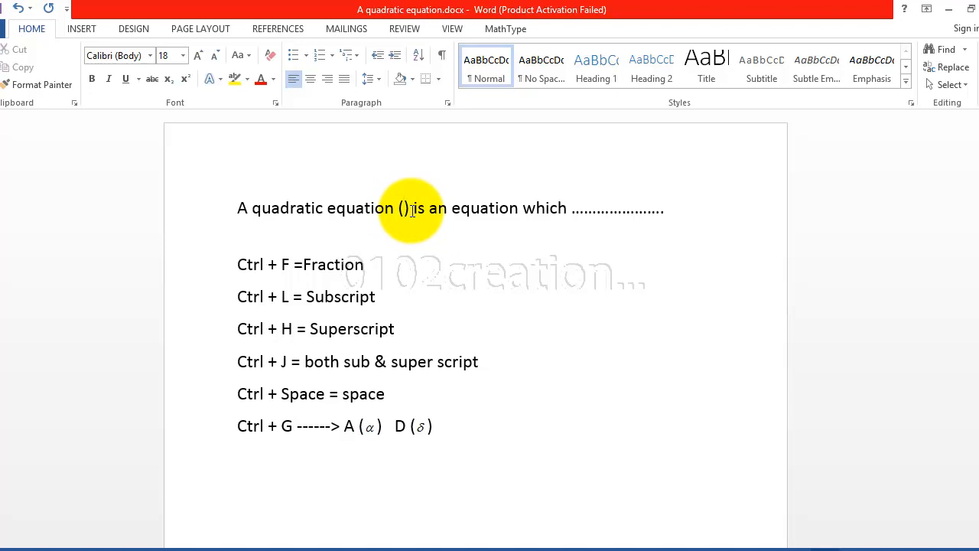
pyautogui.hotkey('ctrl', 'alt', 'q')
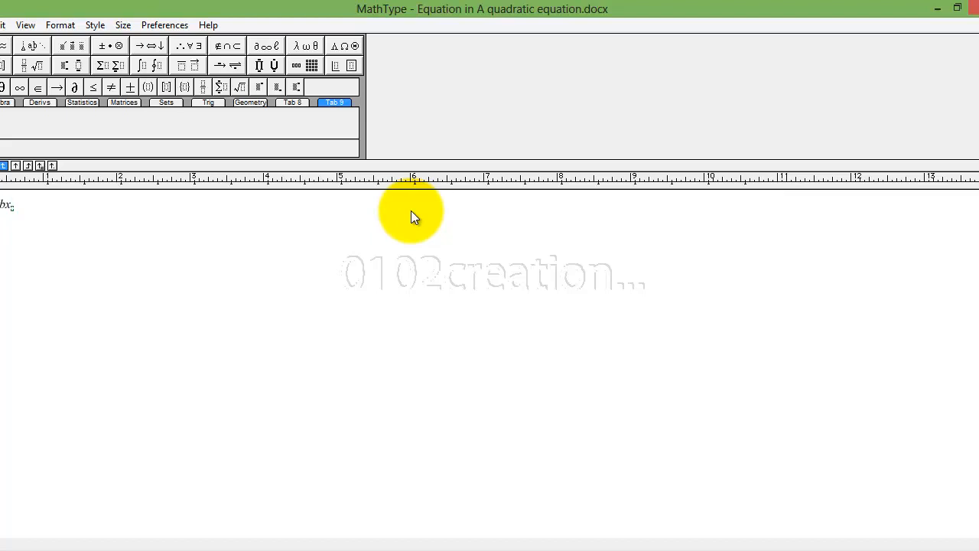
pyautogui.press('BackSpace')
pyautogui.press('BackSpace')
pyautogui.write('+ c = 0')
pyautogui.hotkey('alt', 'F4')
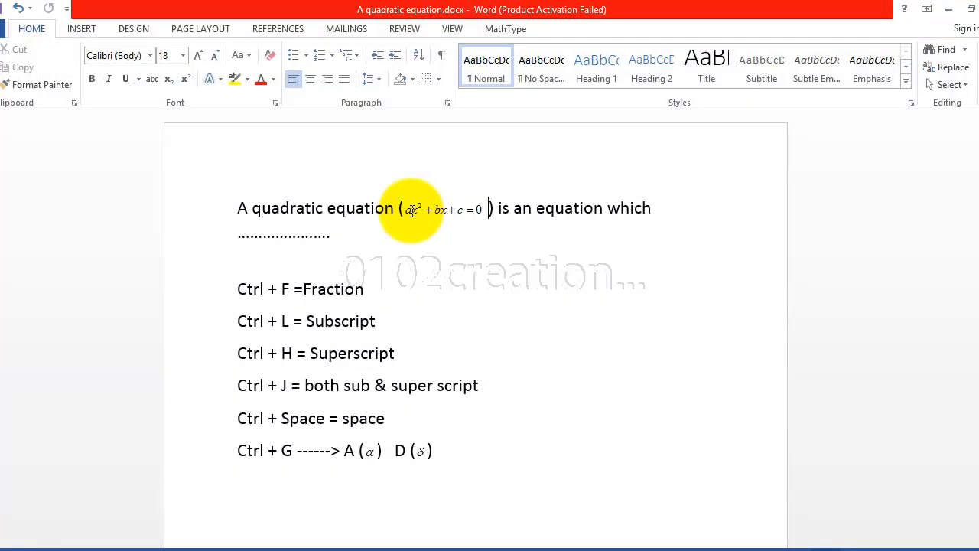
# Inspect the inline equation and the sentence's 18-point font, ending with the equation selected.
pyautogui.click(436, 207)
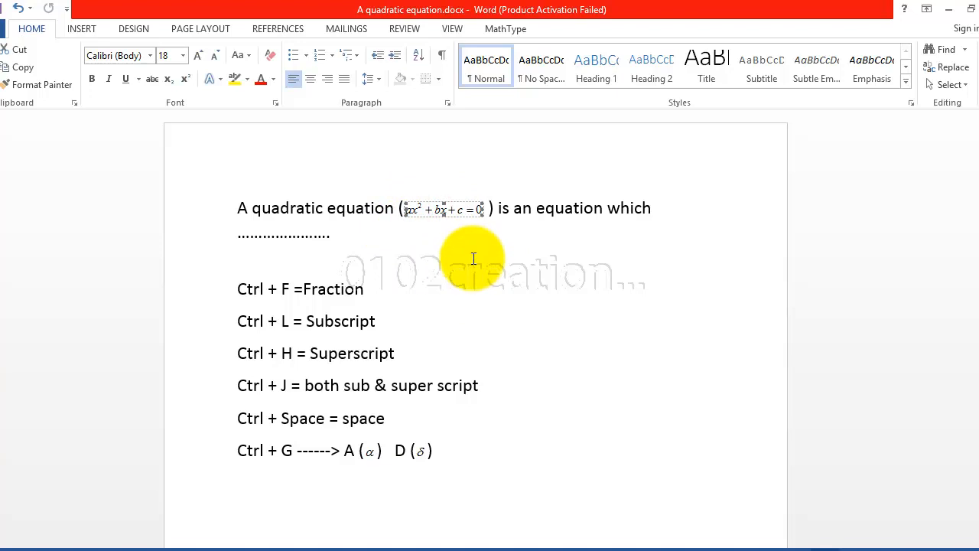
pyautogui.click(472, 258)
pyautogui.click(555, 209)
pyautogui.click(440, 208)
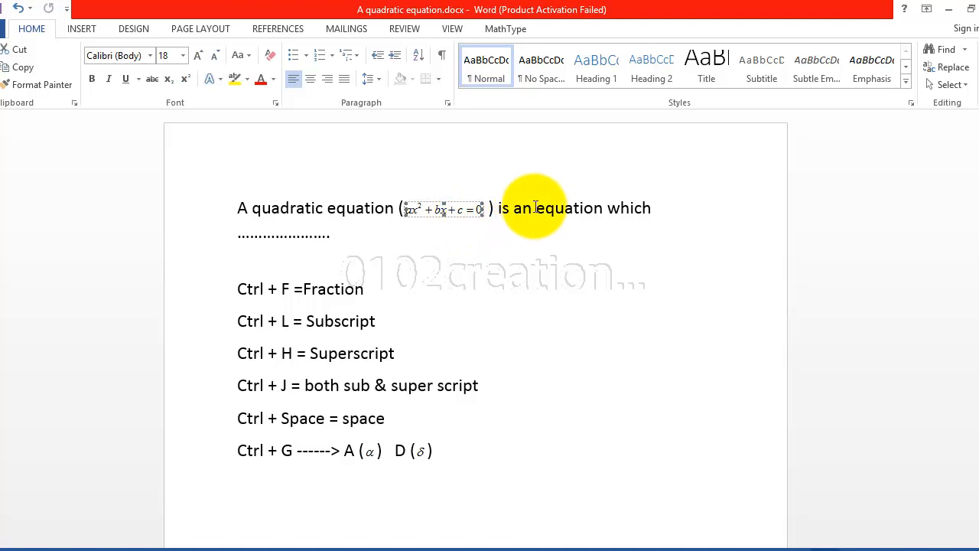
pyautogui.click(270, 208)
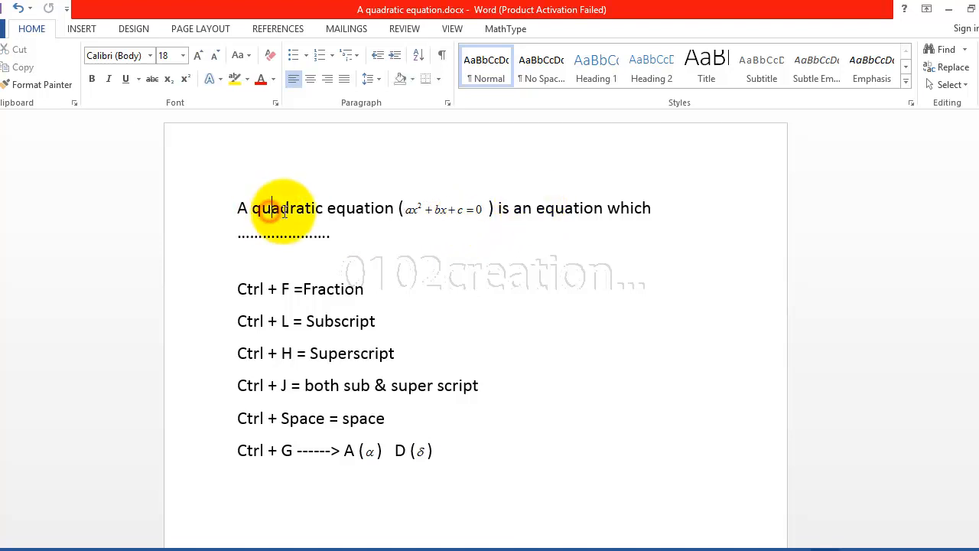
pyautogui.moveTo(283, 208); pyautogui.dragTo(348, 211)
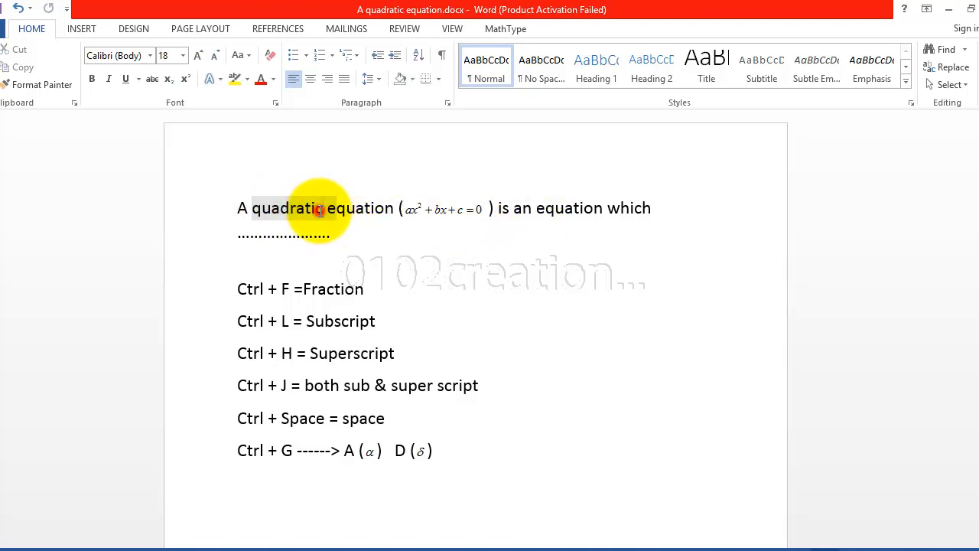
pyautogui.click(322, 208)
pyautogui.click(172, 58)
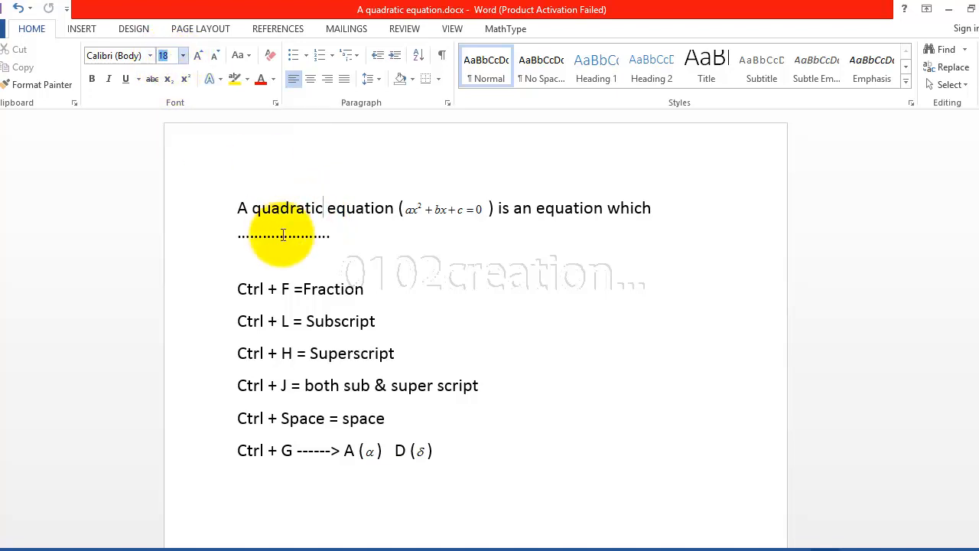
pyautogui.click(437, 209)
# Set the equation's Full size to 18 pt via Size > Define, then update it in Word.
pyautogui.doubleClick(437, 209)
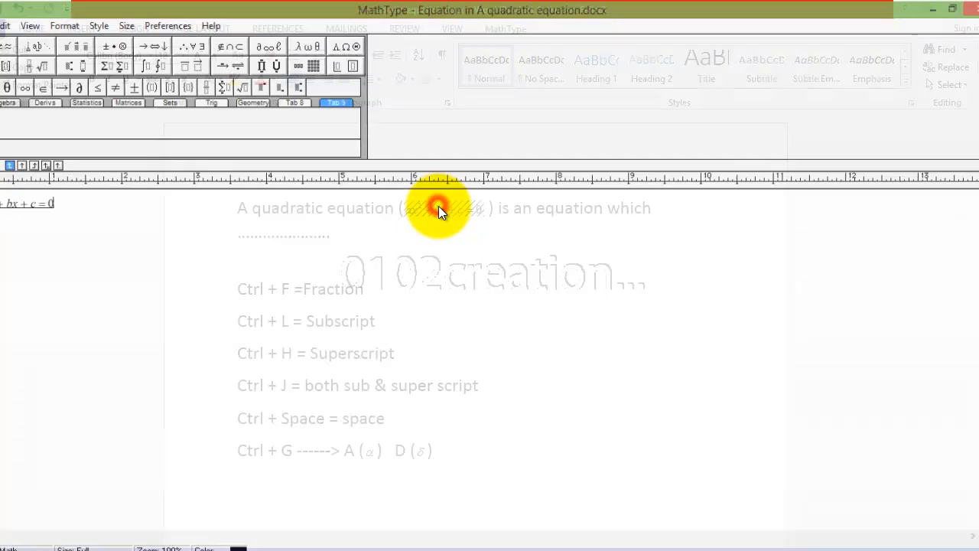
pyautogui.click(0, 25)
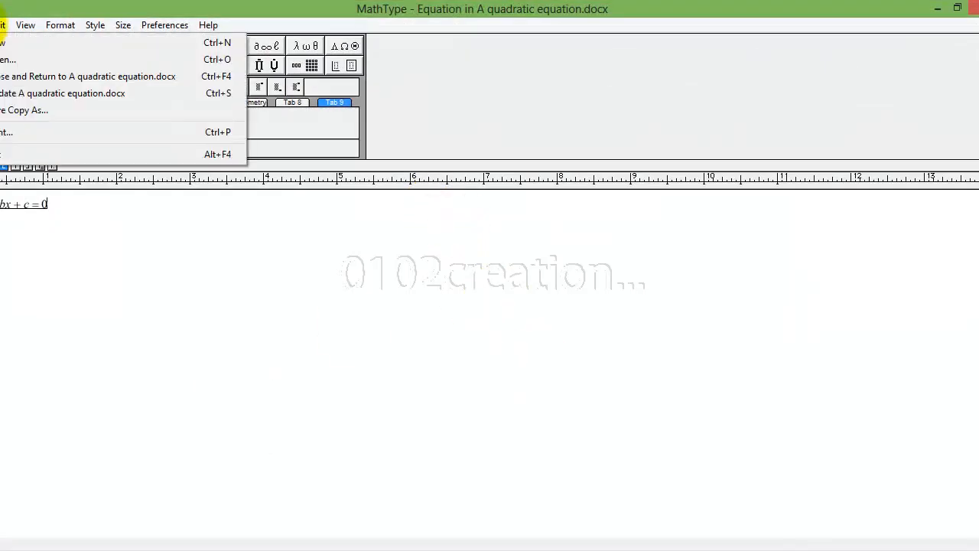
pyautogui.moveTo(3, 26)
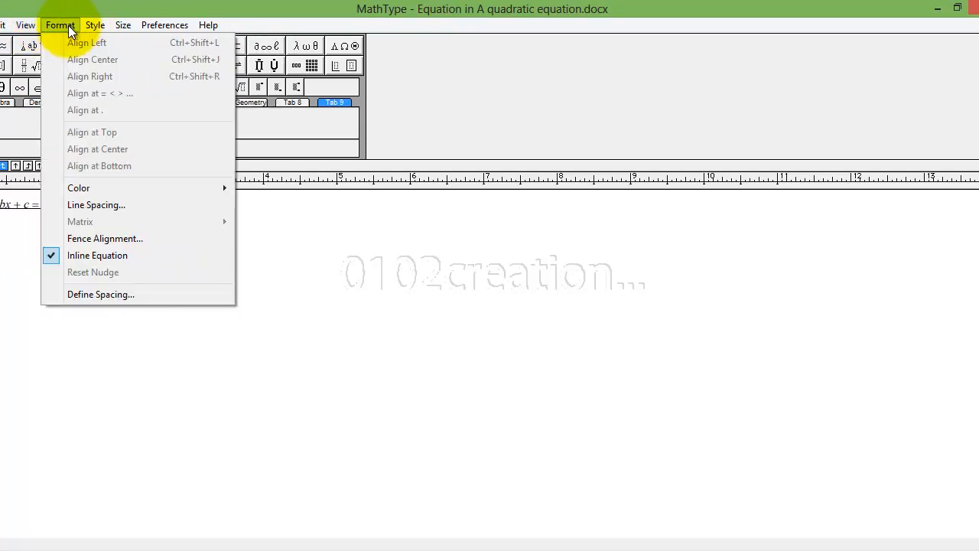
pyautogui.moveTo(123, 25)
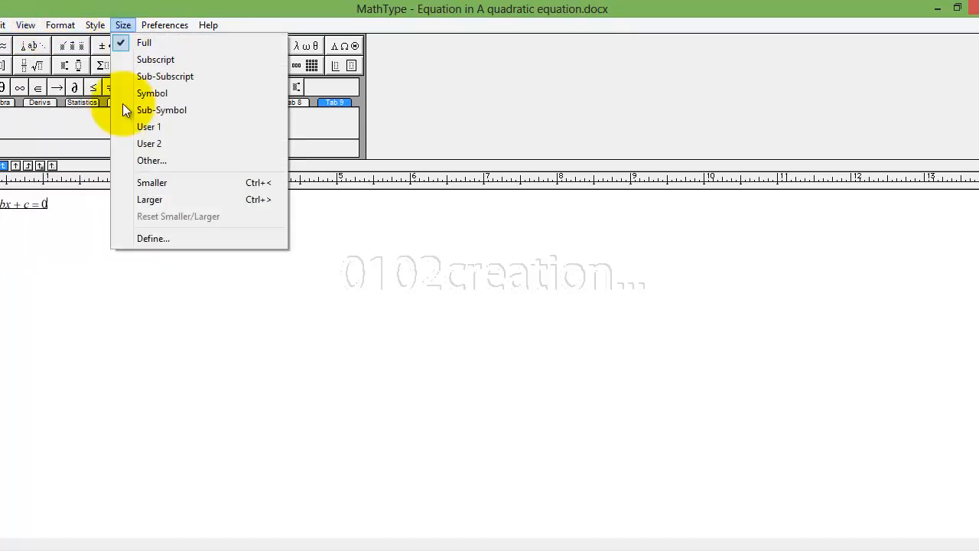
pyautogui.click(144, 240)
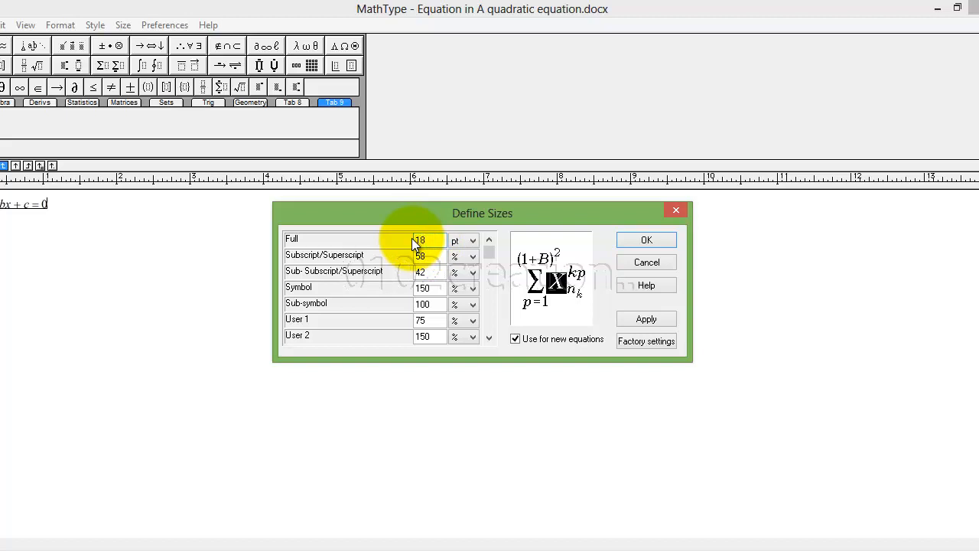
pyautogui.click(643, 316)
pyautogui.click(642, 240)
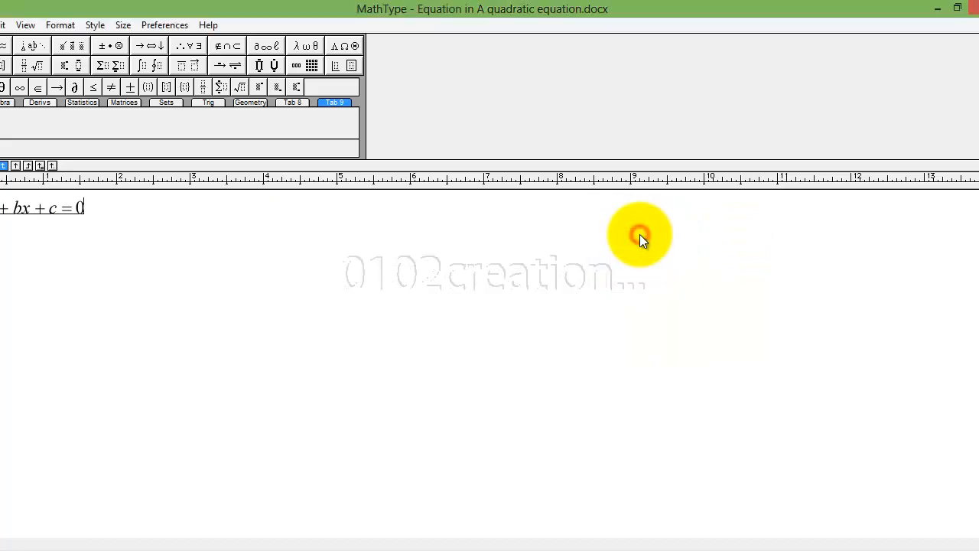
pyautogui.hotkey('alt', 'F4')
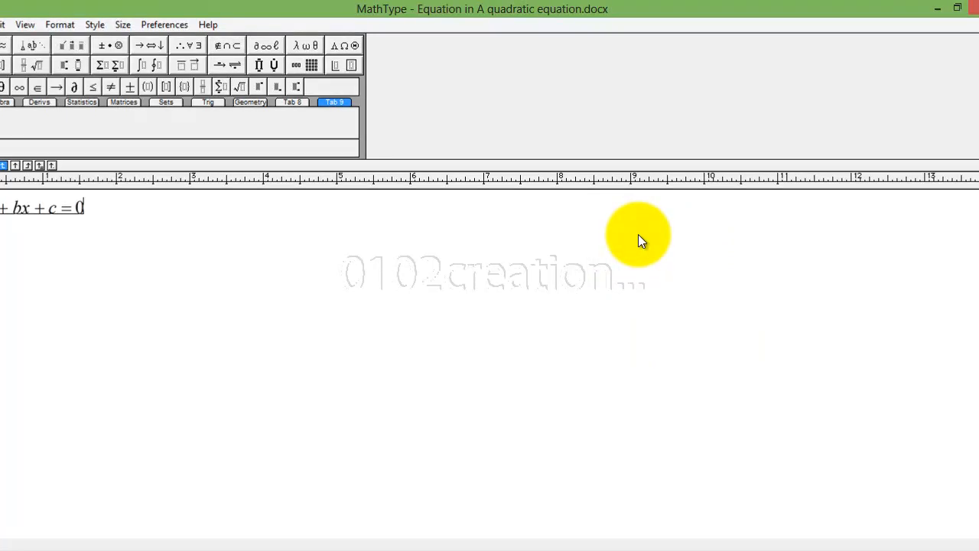
pyautogui.click(552, 215)
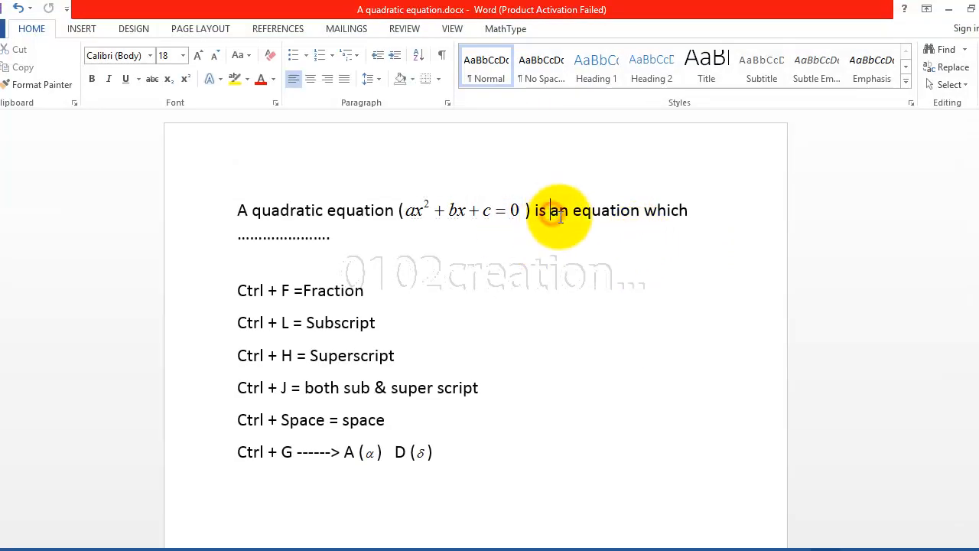
pyautogui.moveTo(575, 212); pyautogui.dragTo(658, 215)
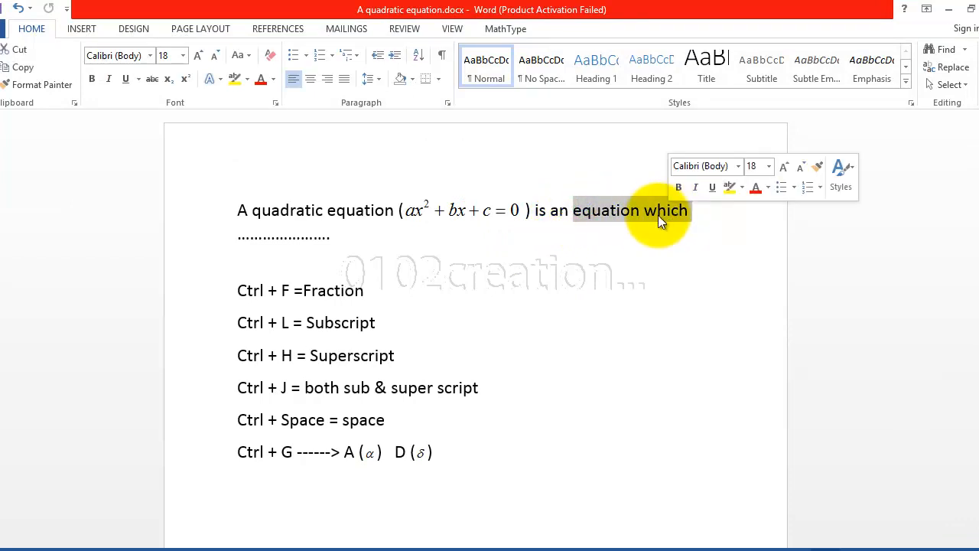
pyautogui.click(464, 212)
pyautogui.click(557, 213)
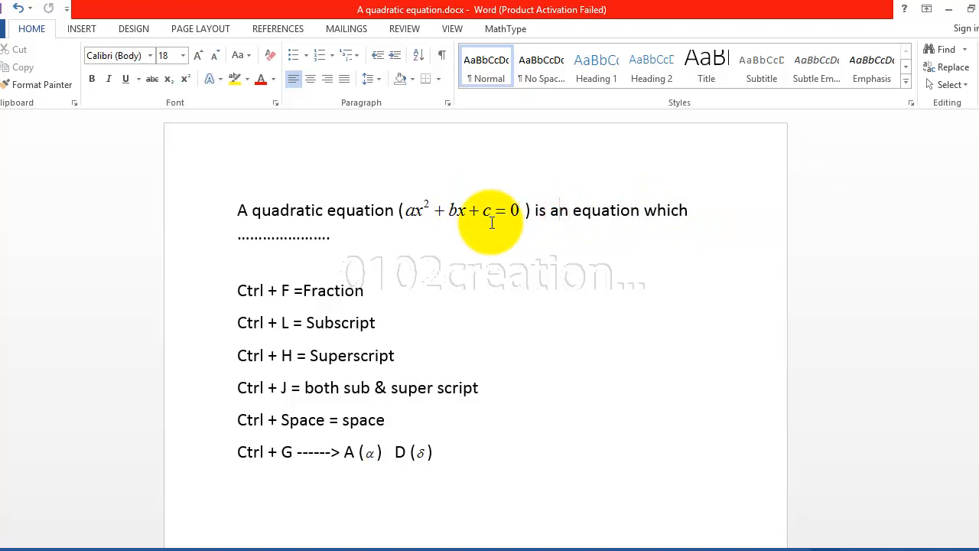
pyautogui.doubleClick(511, 210)
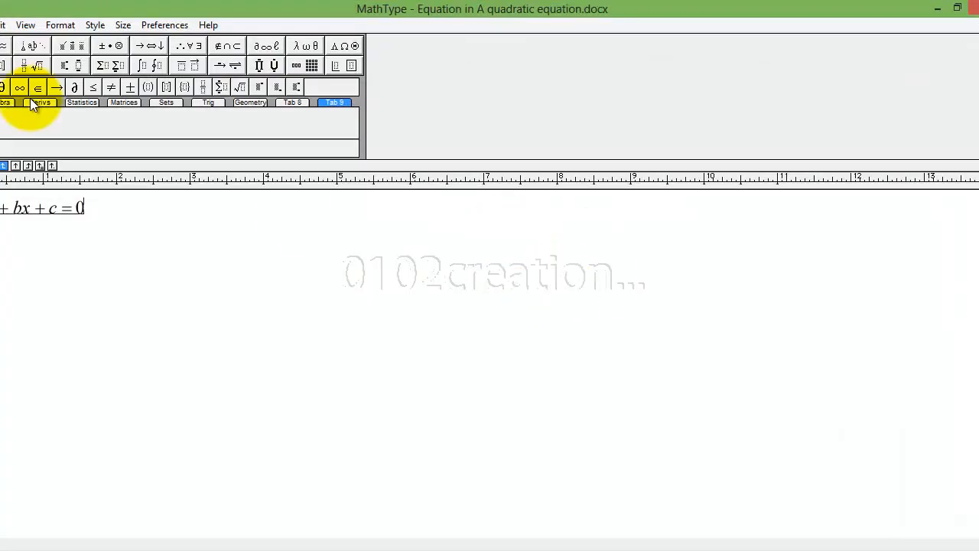
pyautogui.click(123, 24)
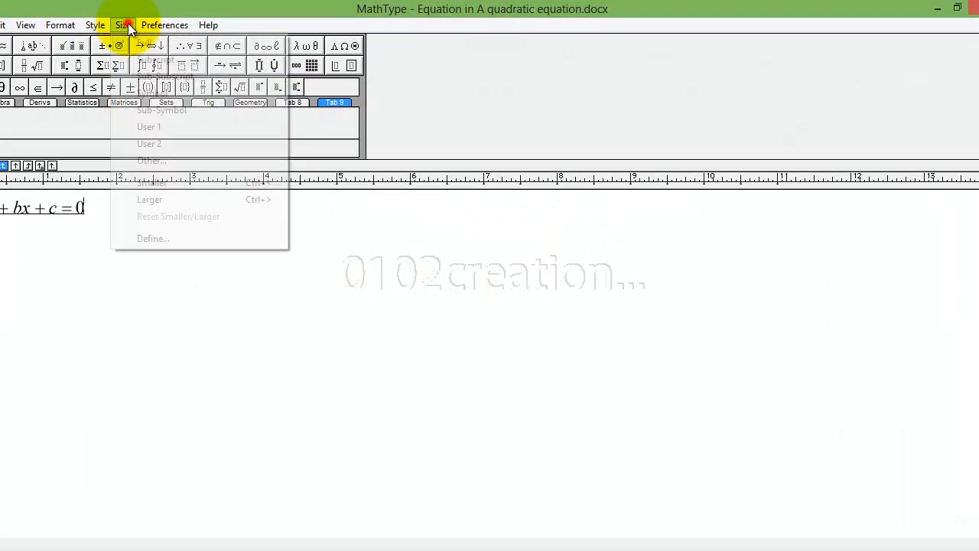
pyautogui.click(156, 237)
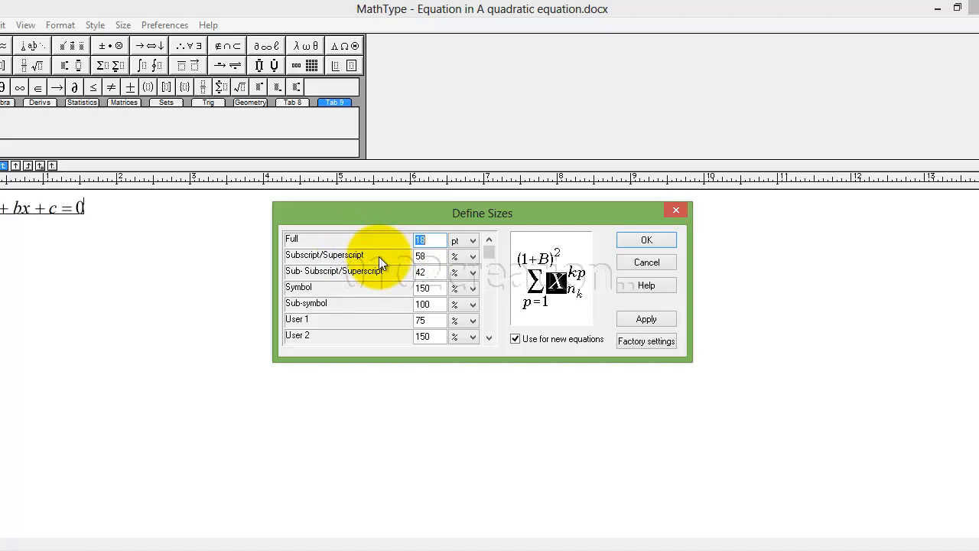
pyautogui.click(644, 240)
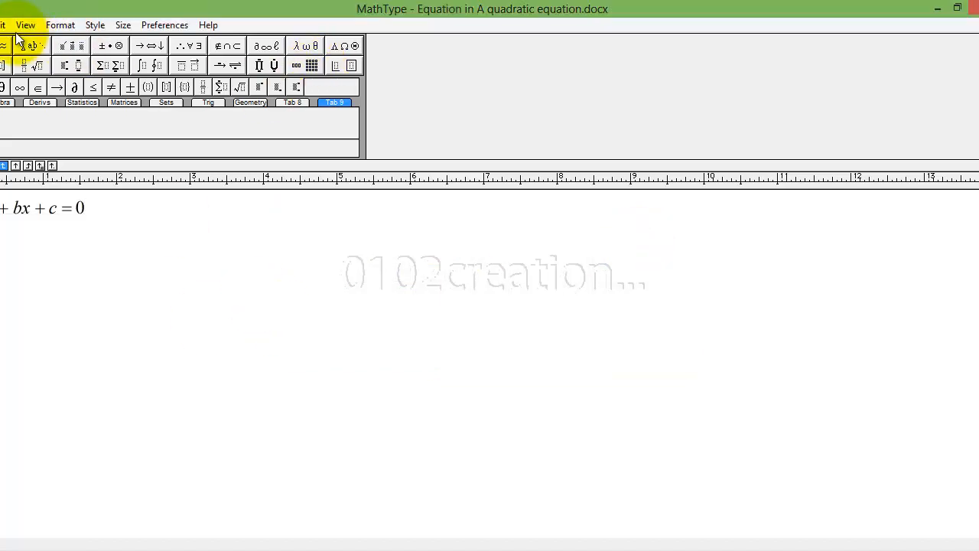
pyautogui.hotkey('alt', 'F4')
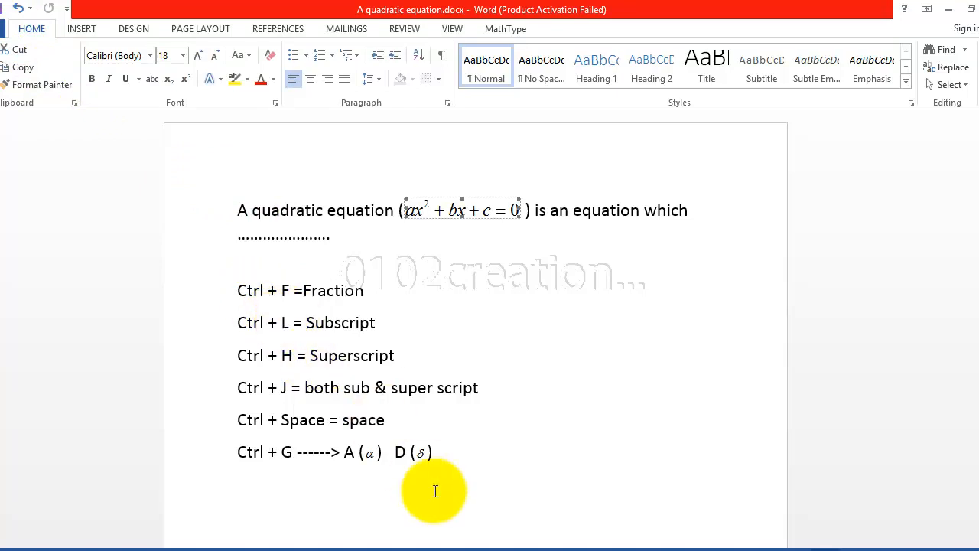
# Highlight the six shortcut lines, deselect, then start a new inline MathType equation with Ctrl+Alt+Q.
pyautogui.moveTo(446, 461); pyautogui.dragTo(240, 289)
pyautogui.click(242, 289)
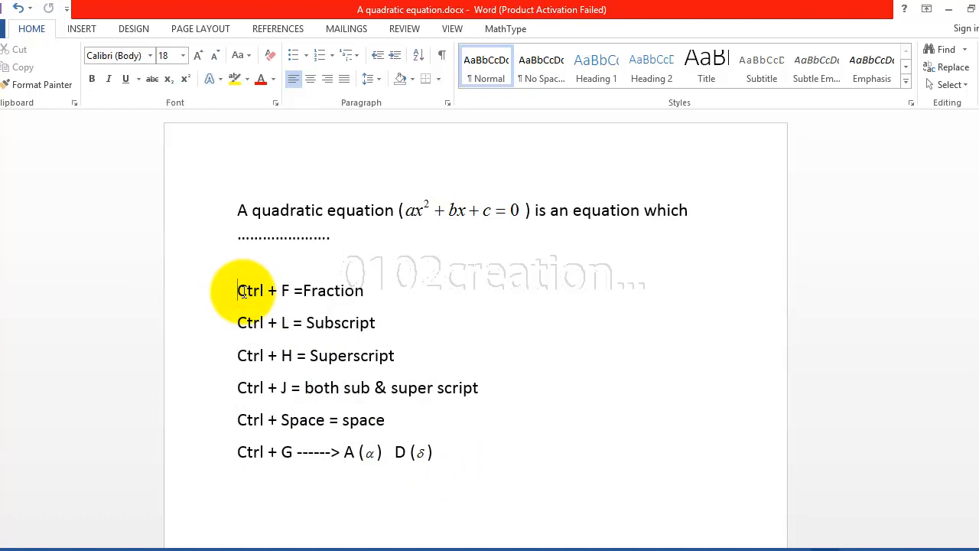
pyautogui.moveTo(239, 290); pyautogui.dragTo(453, 464)
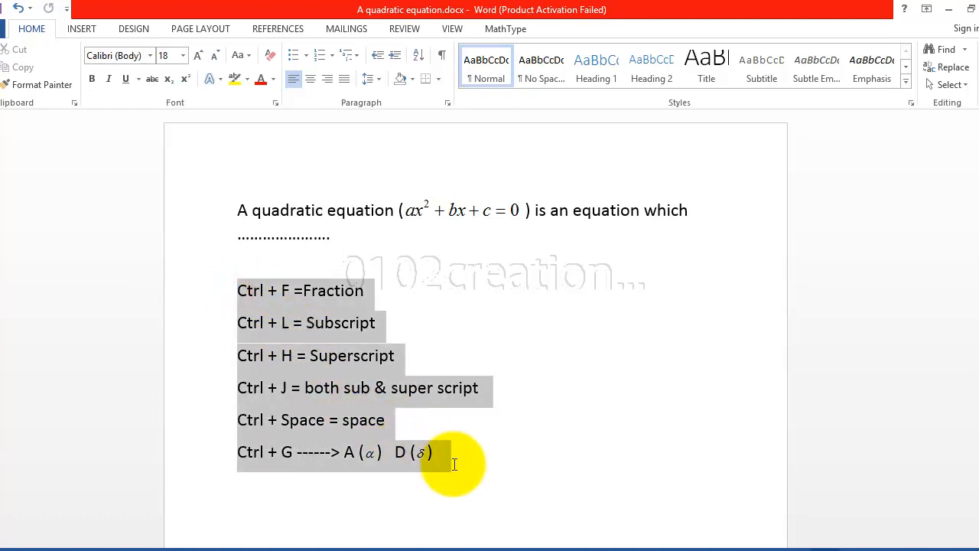
pyautogui.click(405, 300)
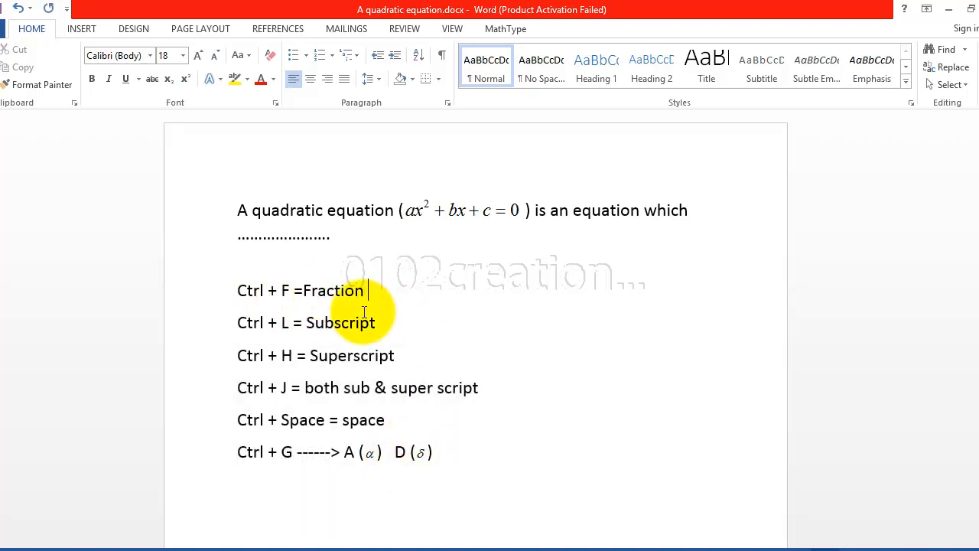
pyautogui.hotkey('ctrl', 'alt', 'q')
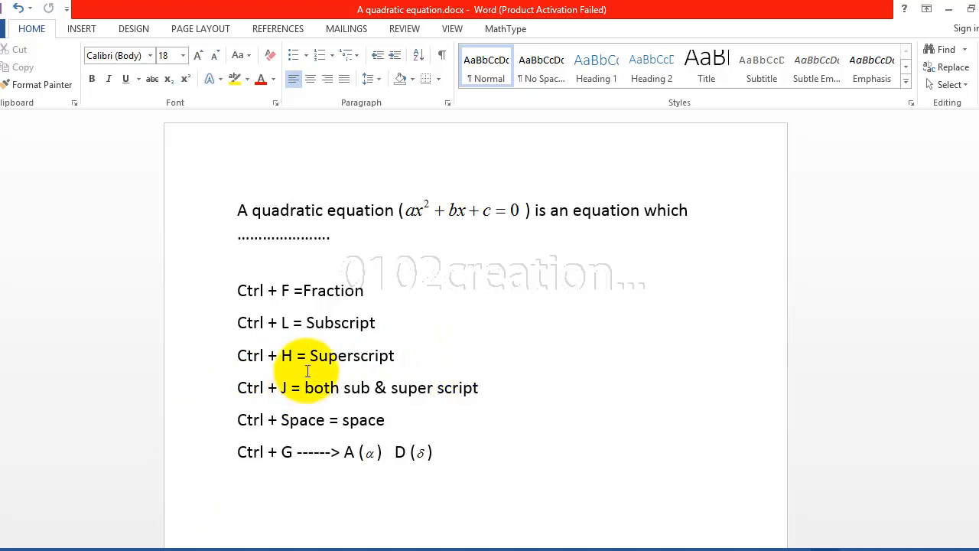
pyautogui.hotkey('ctrl', 'alt', 'q')
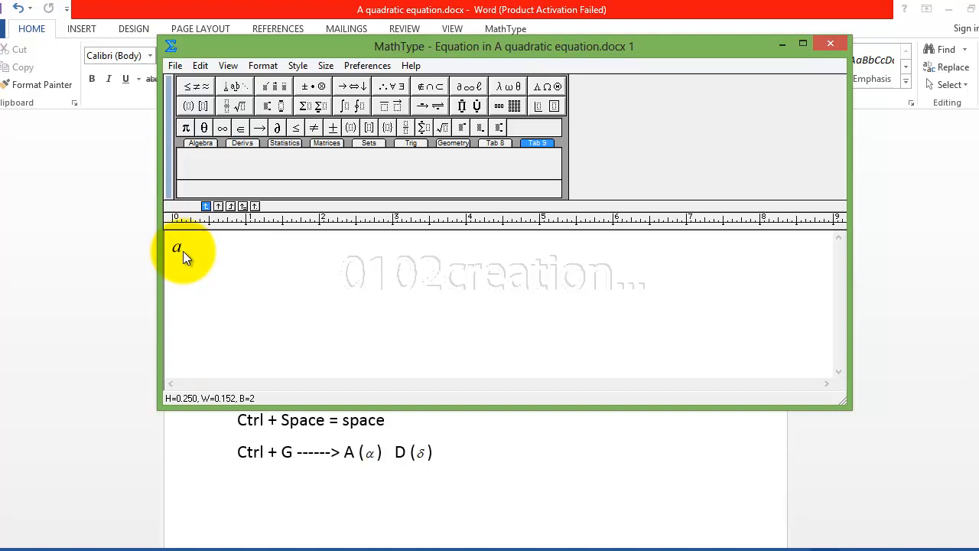
# Build a₂ b² with the Ctrl+L subscript and Ctrl+H superscript shortcuts.
pyautogui.hotkey('ctrl', 'l')
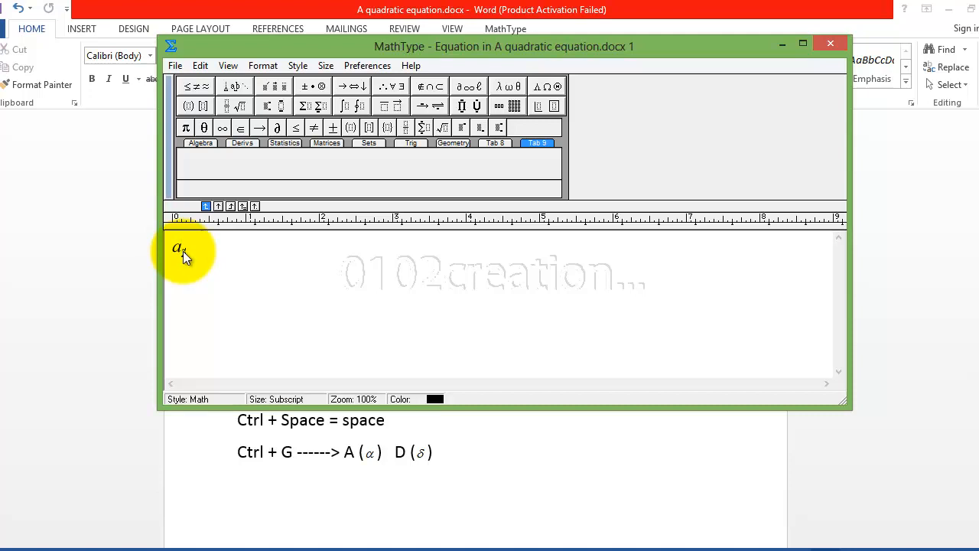
pyautogui.write('1')
pyautogui.press('Right')
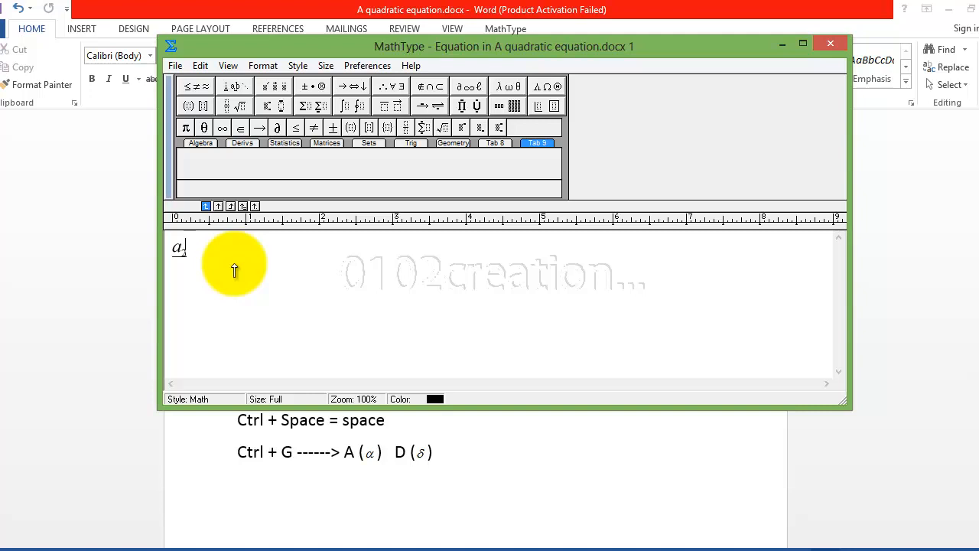
pyautogui.write('2 b')
pyautogui.hotkey('ctrl', 'h')
pyautogui.write('2')
pyautogui.press('Tab')
# Add c₂³ with the Ctrl+J sub-superscript shortcut and insert the equation into Word.
pyautogui.hotkey('ctrl', 'space')
pyautogui.write('c')
pyautogui.hotkey('ctrl', 'j')
pyautogui.press('Tab')
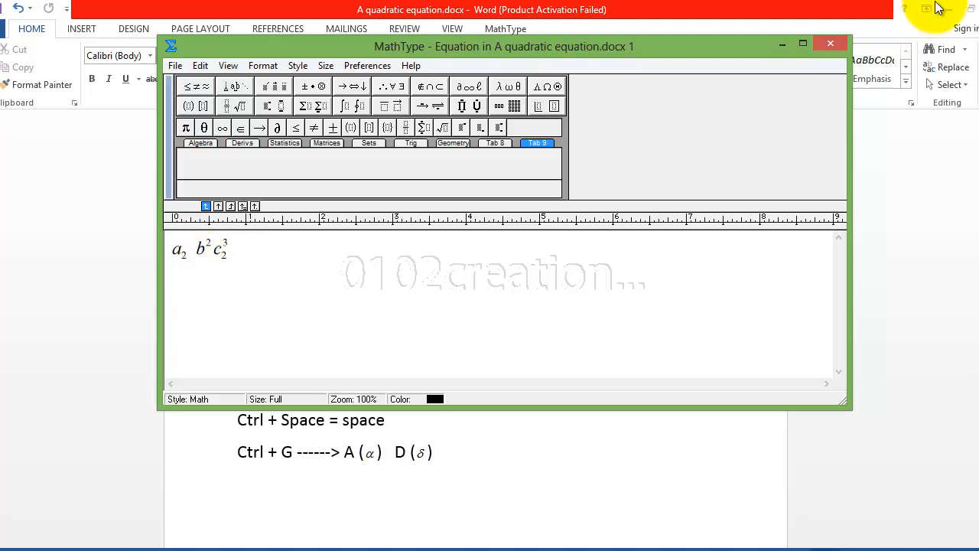
pyautogui.hotkey('ctrl', 'F4')
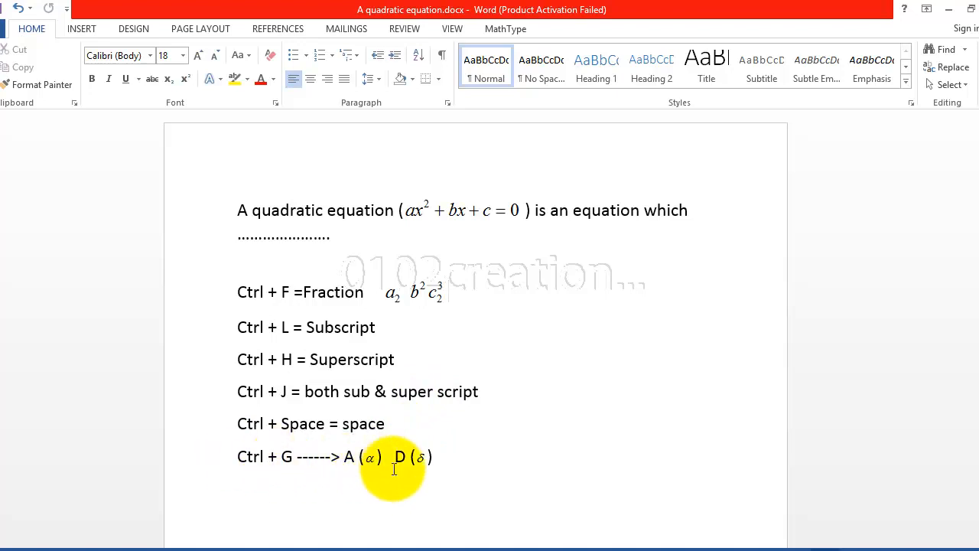
pyautogui.click(448, 453)
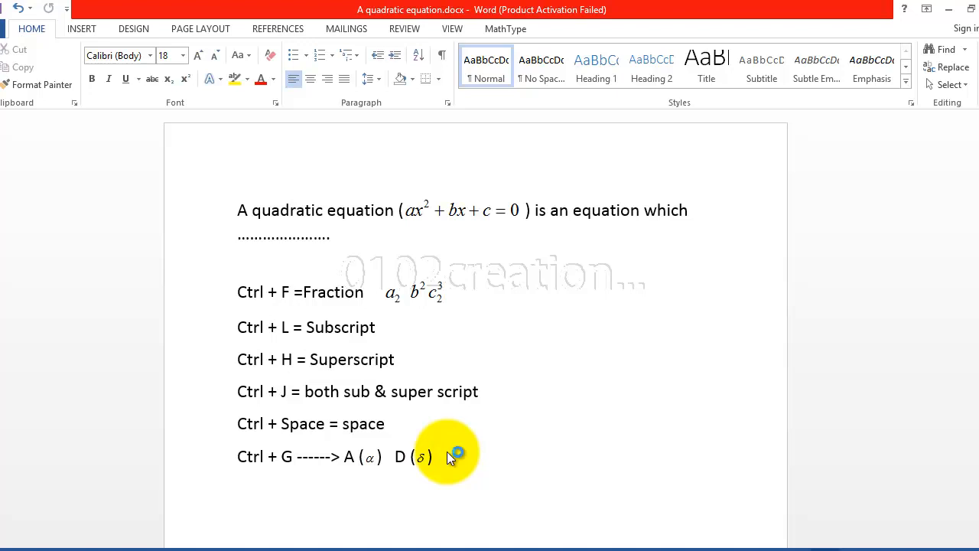
pyautogui.hotkey('ctrl', 'alt', 'q')
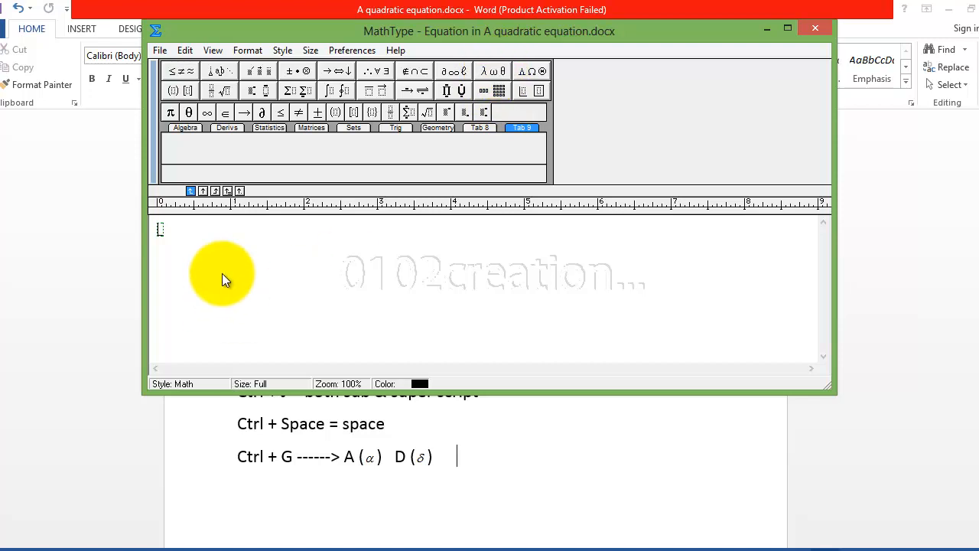
pyautogui.hotkey('ctrl', 'g')
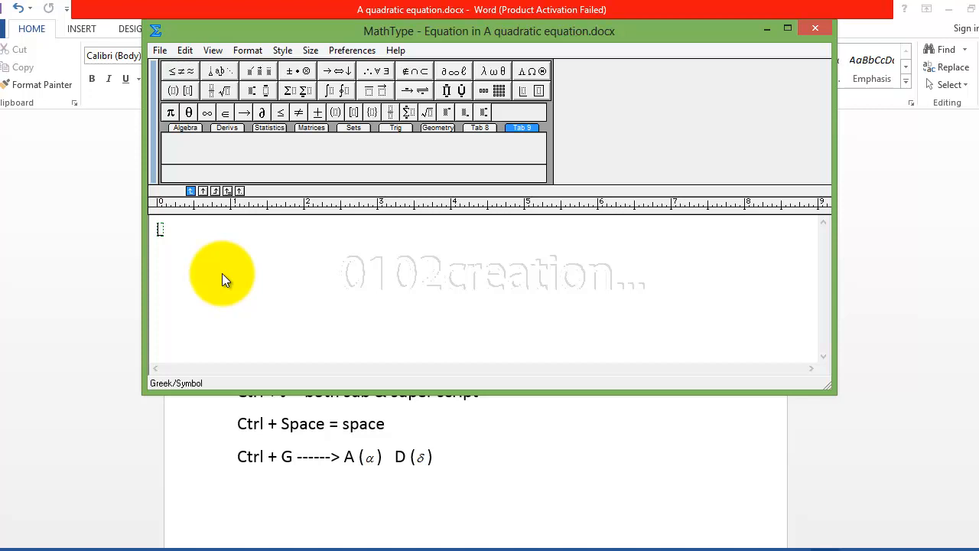
pyautogui.write('a')
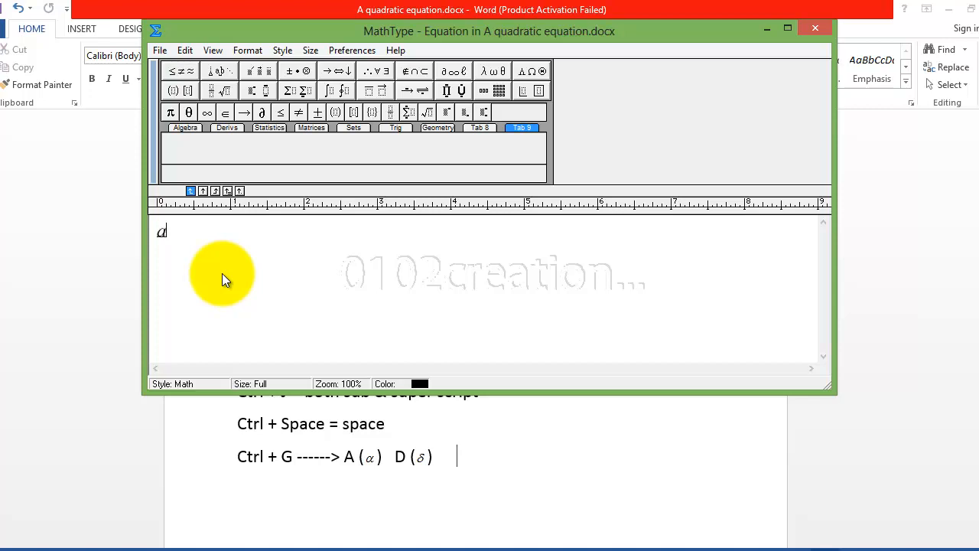
pyautogui.hotkey('alt', 'F4')
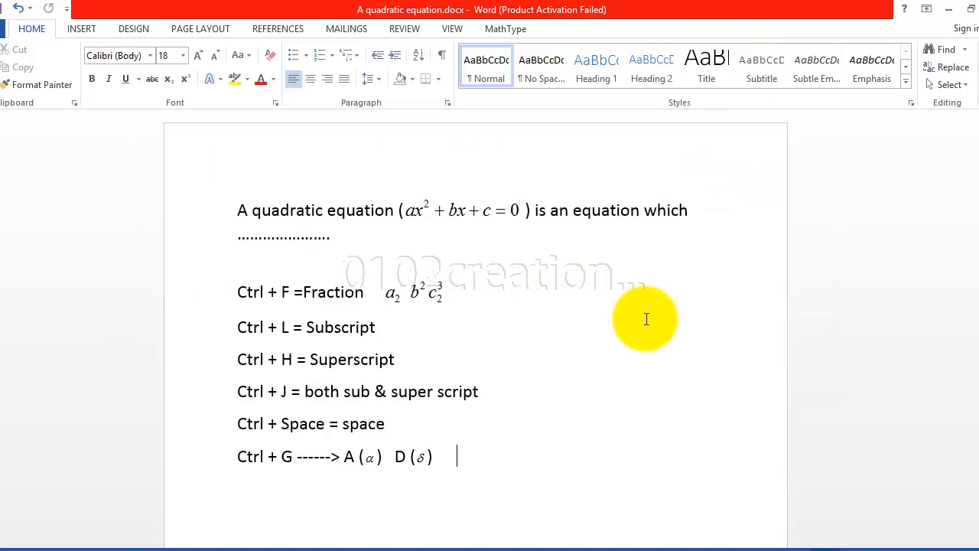
# Open the quadratic equation ax²+bx+c=0 from Word in MathType for editing.
pyautogui.click(467, 213)
pyautogui.doubleClick(467, 214)
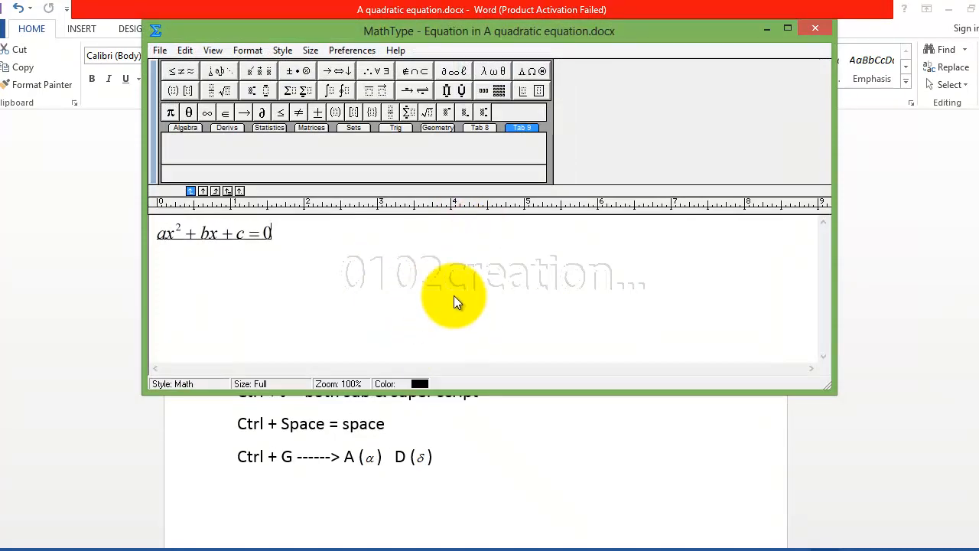
pyautogui.click(201, 228)
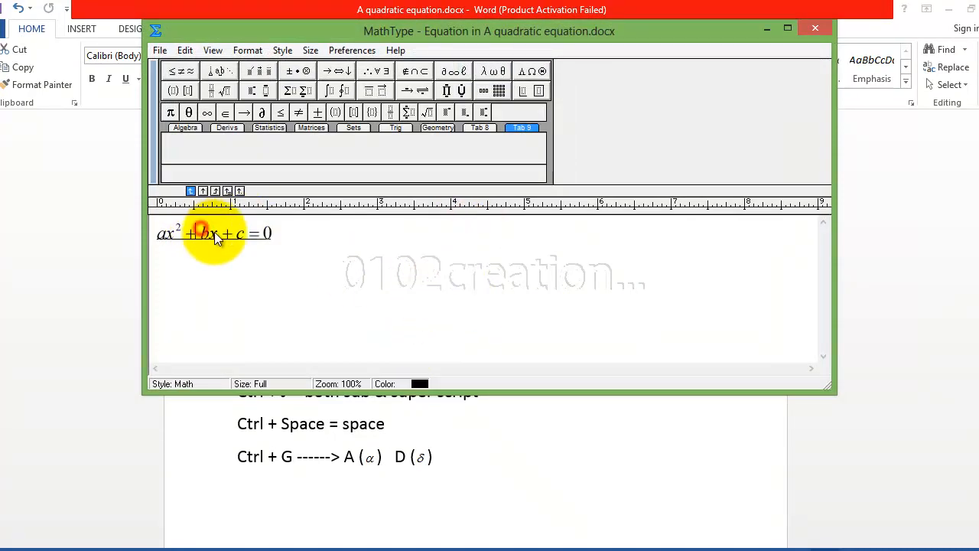
pyautogui.click(267, 234)
pyautogui.click(253, 232)
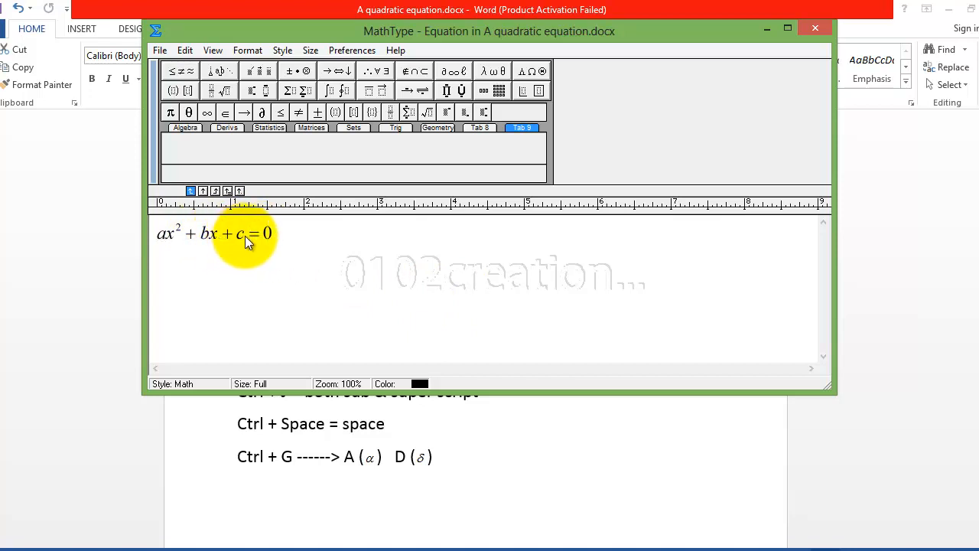
# Browse the Algebra, Derivatives, Statistics, Matrices, Sets, Trigonometry and Geometry palette tabs.
pyautogui.click(187, 128)
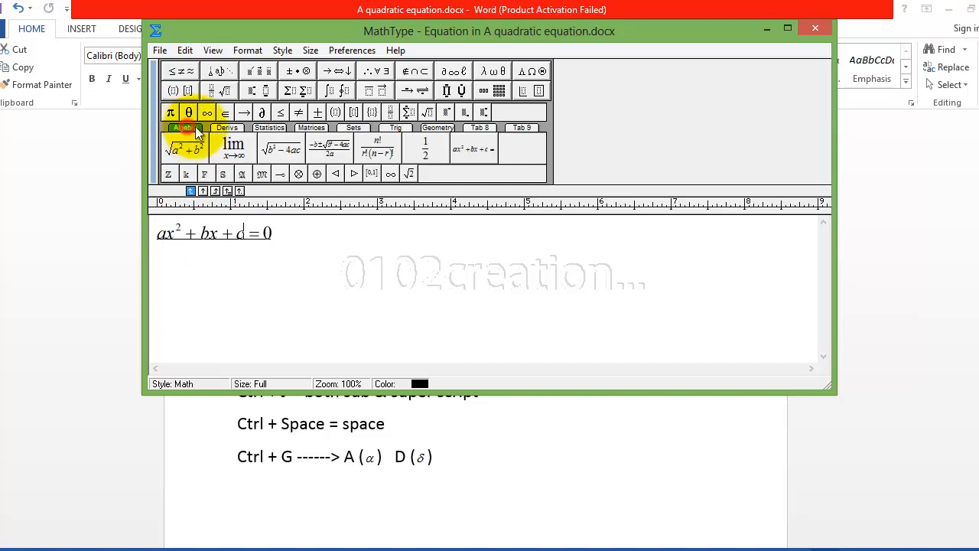
pyautogui.click(227, 128)
pyautogui.click(269, 129)
pyautogui.click(311, 128)
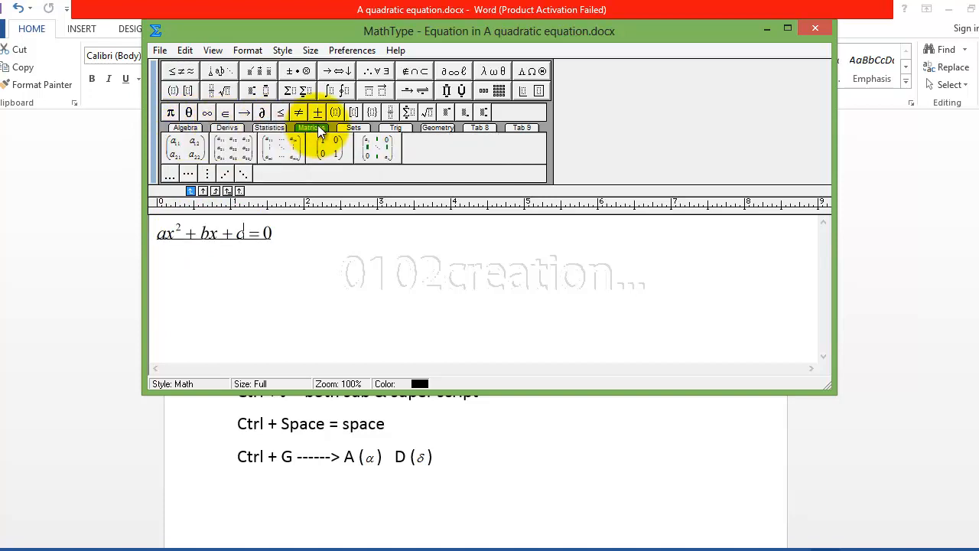
pyautogui.click(353, 129)
pyautogui.click(395, 128)
pyautogui.click(437, 128)
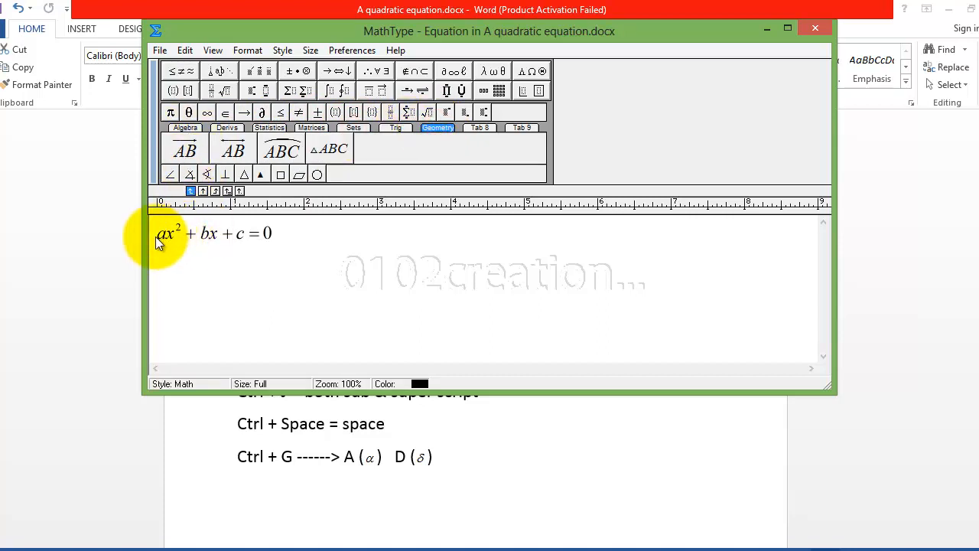
# Select the whole ax²+bx+c=0 equation and drag it into the Algebra palette tab.
pyautogui.moveTo(157, 234); pyautogui.dragTo(257, 233)
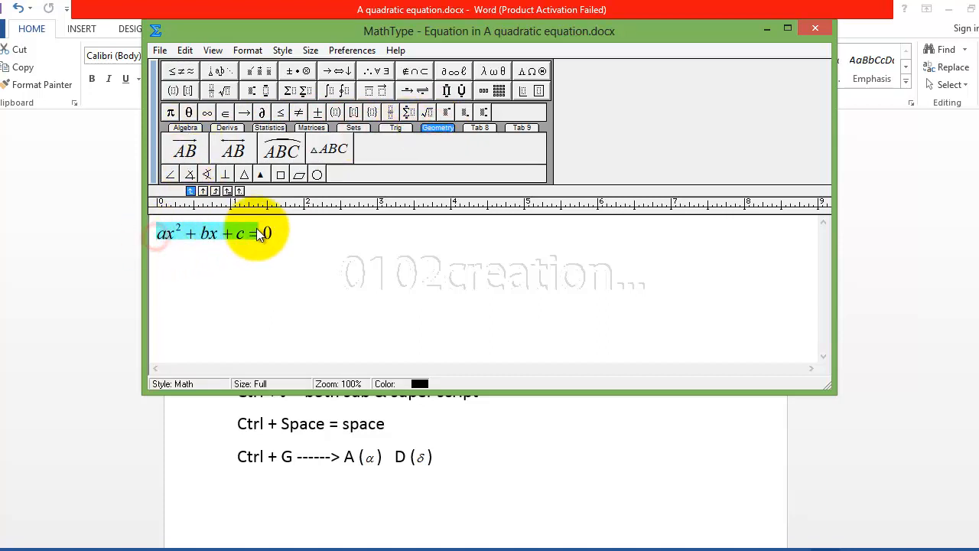
pyautogui.click(185, 128)
pyautogui.click(203, 270)
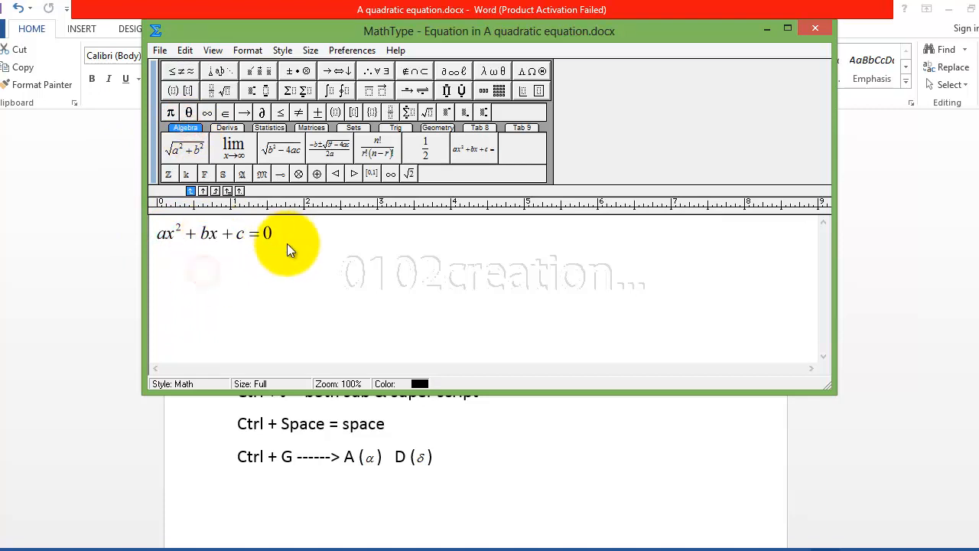
pyautogui.moveTo(290, 242); pyautogui.dragTo(138, 239)
pyautogui.moveTo(201, 234); pyautogui.dragTo(524, 148)
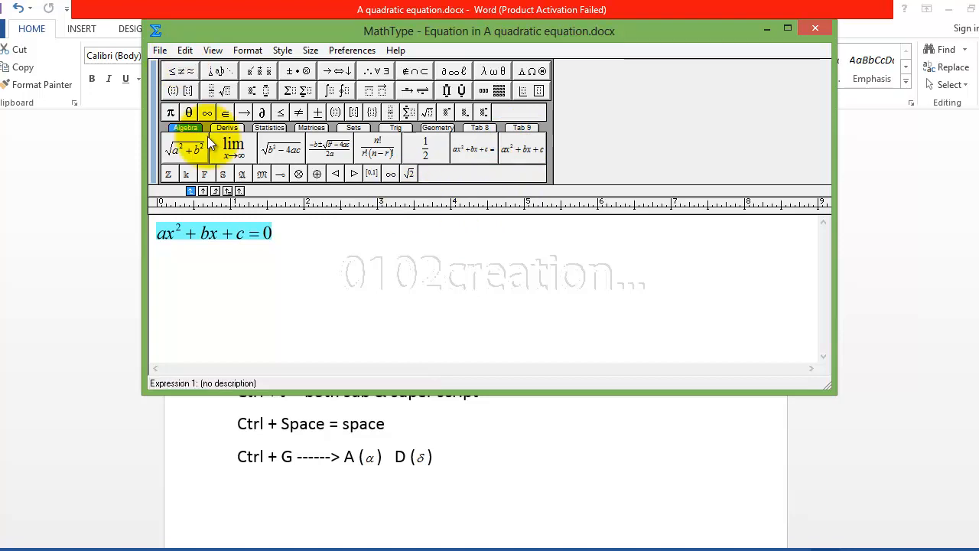
# Save ax²+bx+c=0 into the empty Tab 8 custom palette.
pyautogui.click(315, 129)
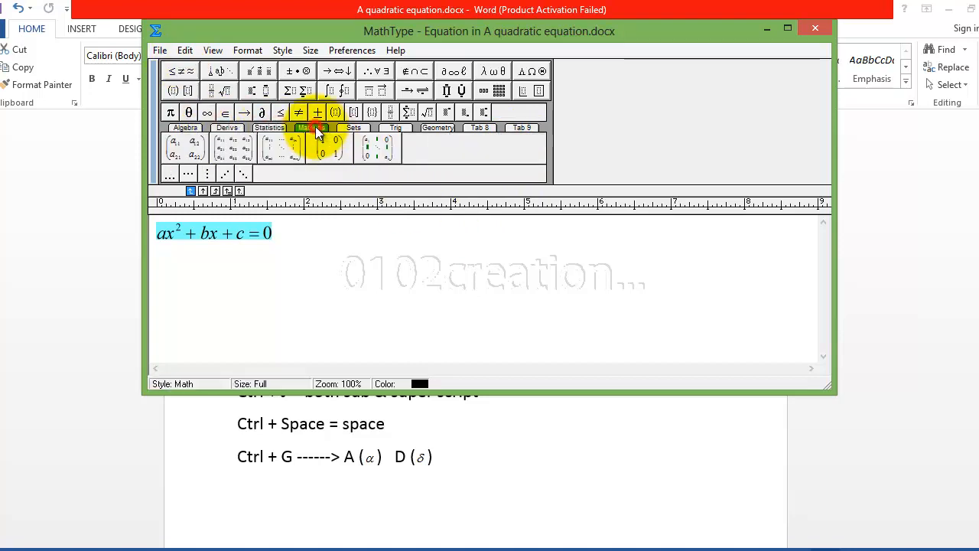
pyautogui.click(481, 127)
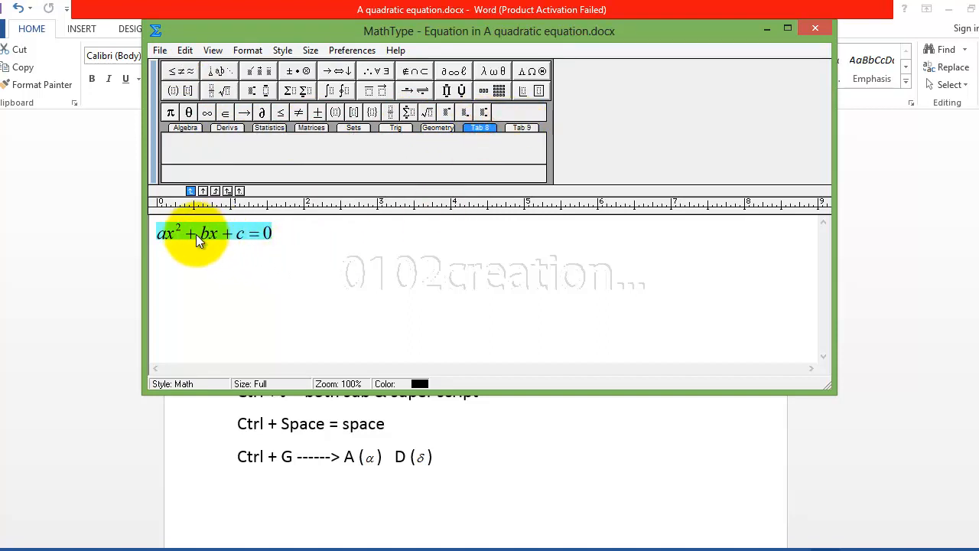
pyautogui.moveTo(203, 232); pyautogui.dragTo(190, 151)
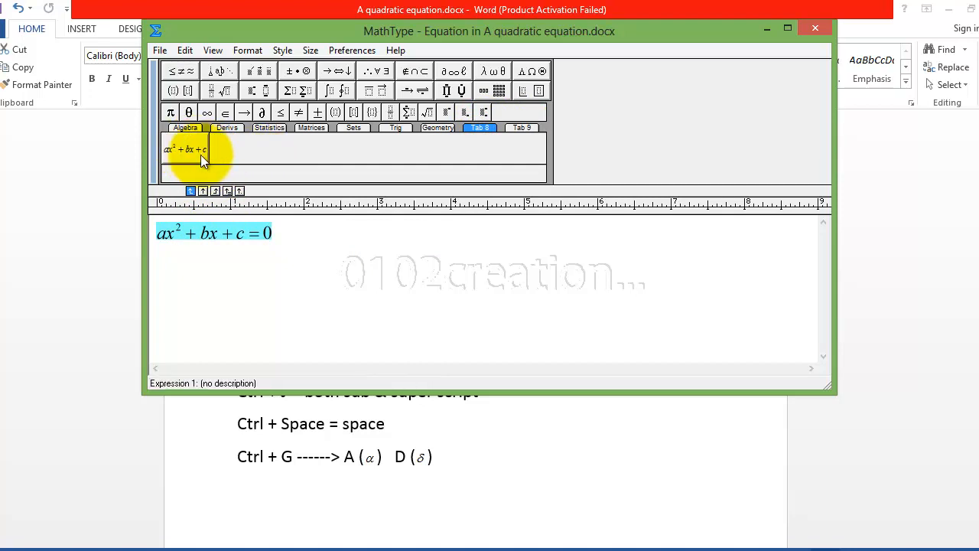
# Insert a second copy of the saved equation on a new line below.
pyautogui.click(277, 232)
pyautogui.press('Return')
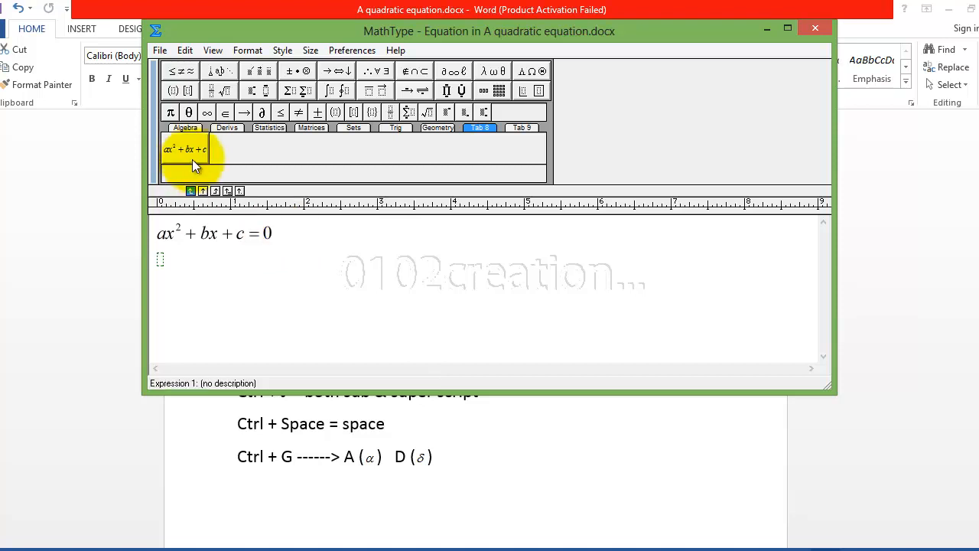
pyautogui.click(184, 146)
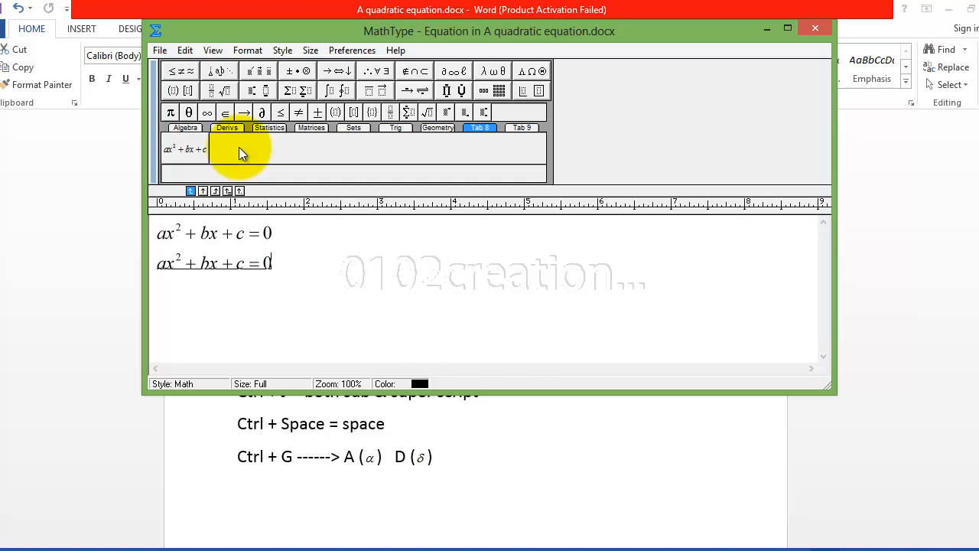
pyautogui.click(308, 51)
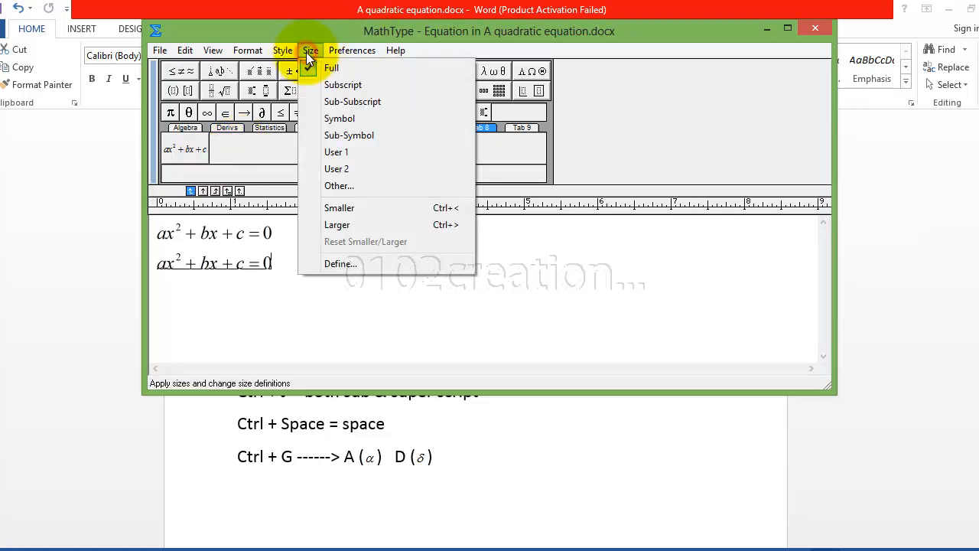
pyautogui.moveTo(257, 49)
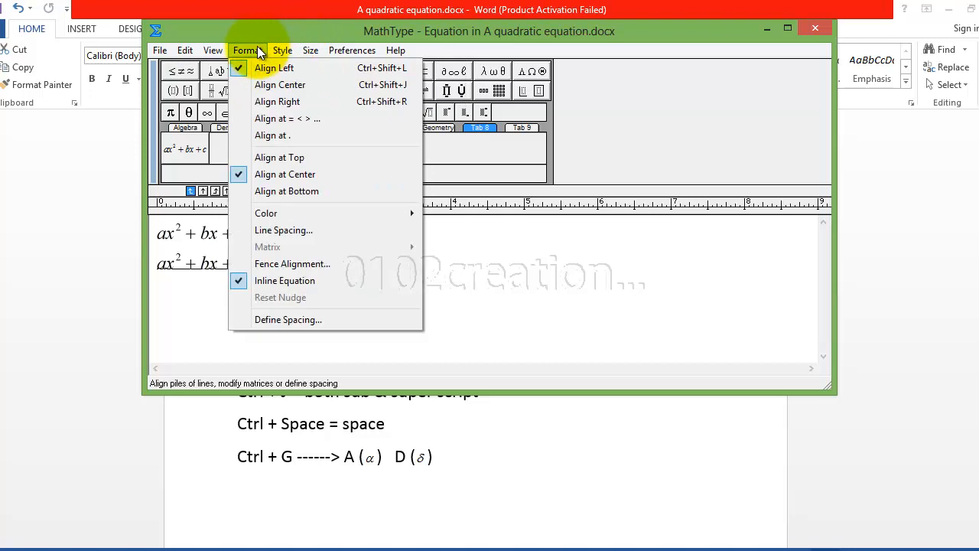
pyautogui.moveTo(214, 50)
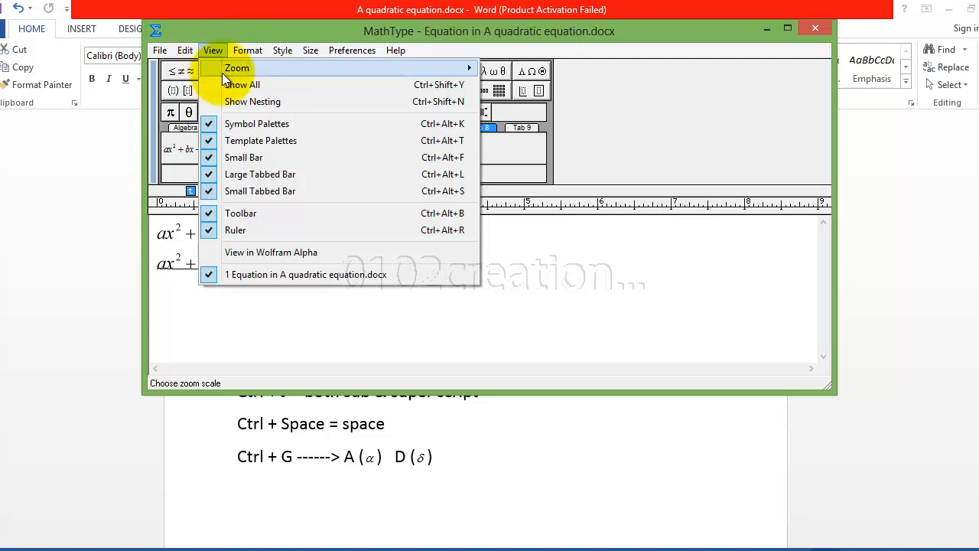
pyautogui.moveTo(396, 51)
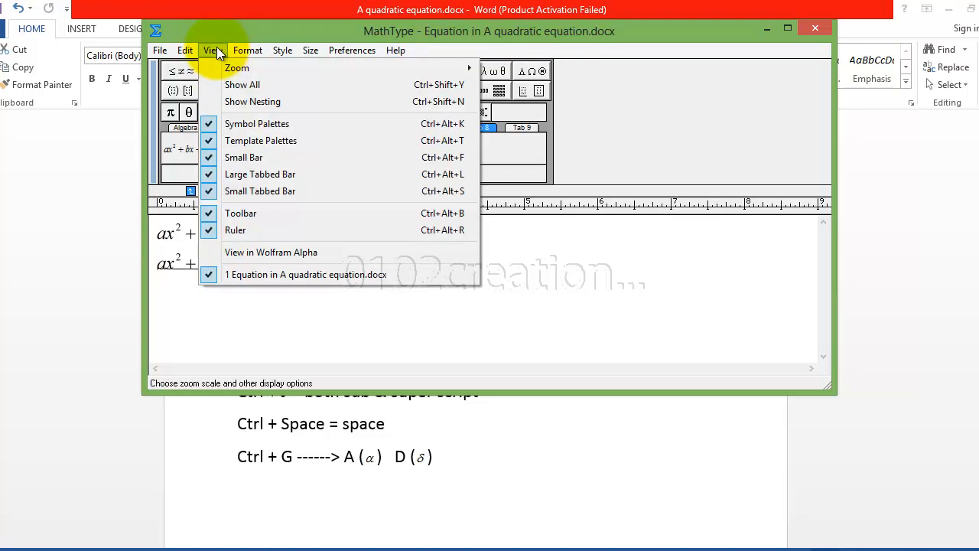
pyautogui.moveTo(258, 72)
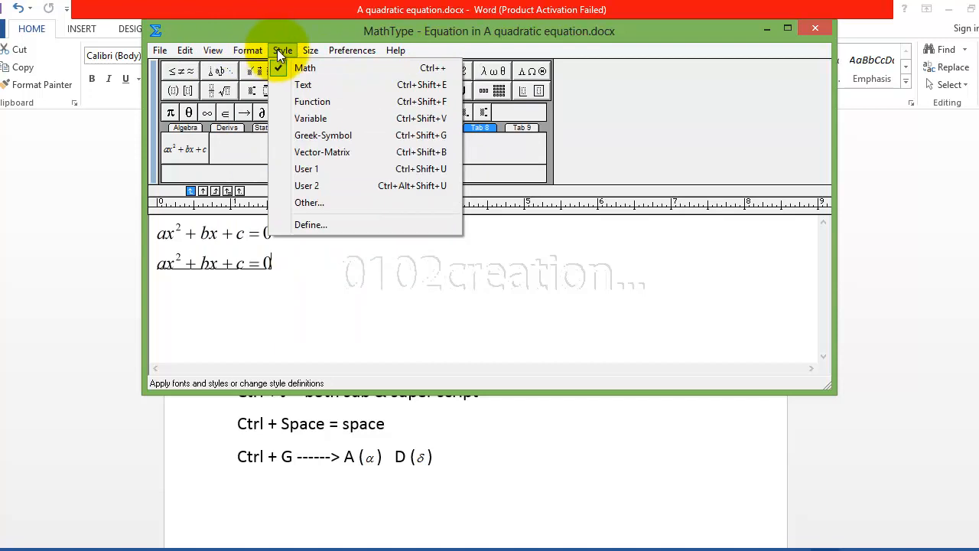
pyautogui.moveTo(307, 51)
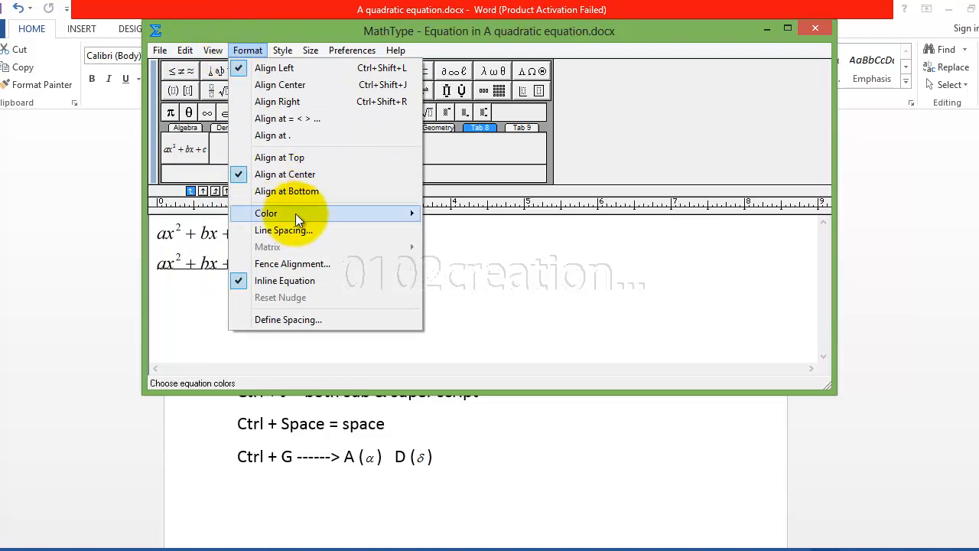
pyautogui.moveTo(293, 213)
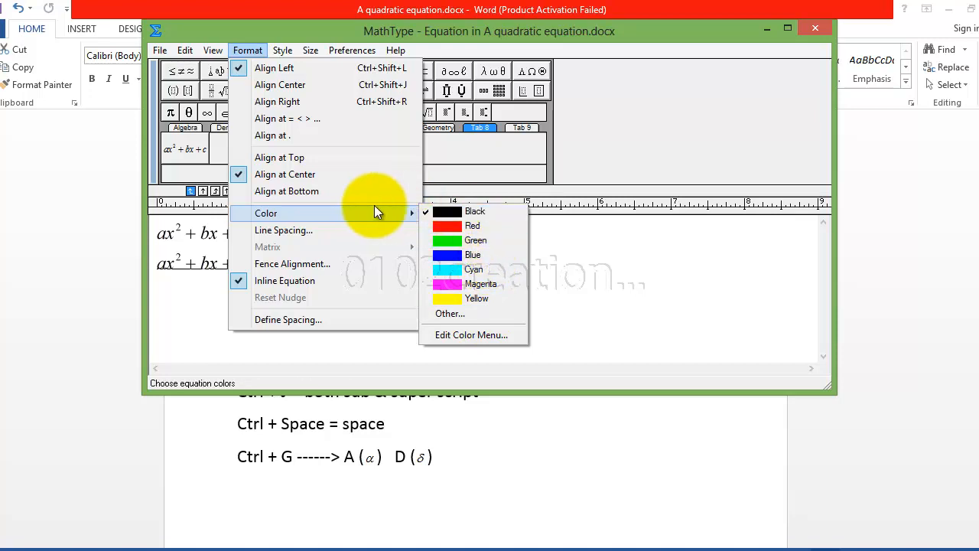
pyautogui.click(188, 302)
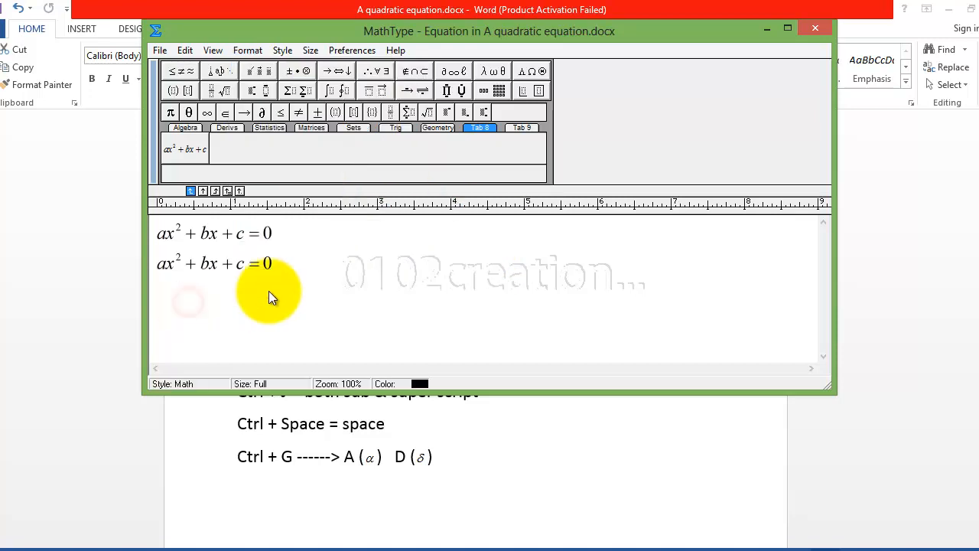
pyautogui.hotkey('ctrl', 'shift', 'e')
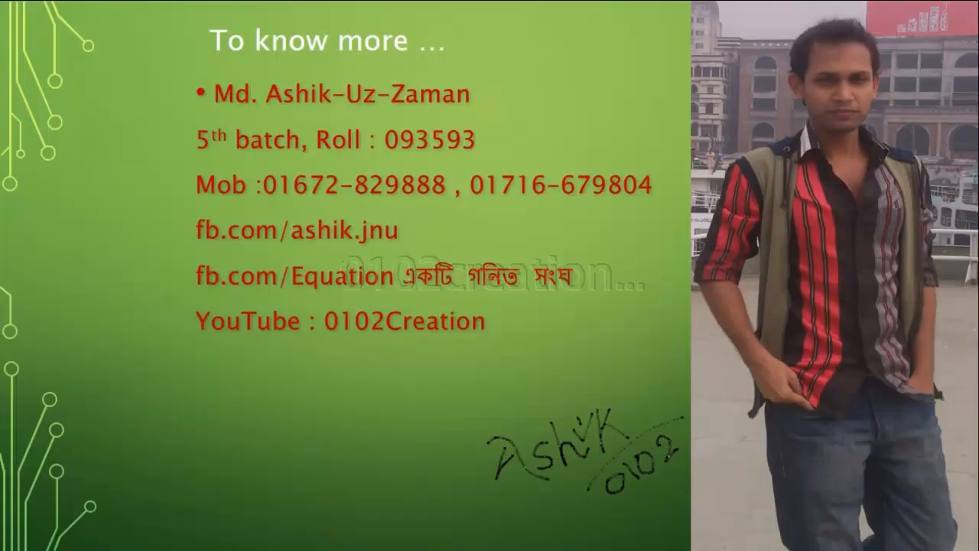